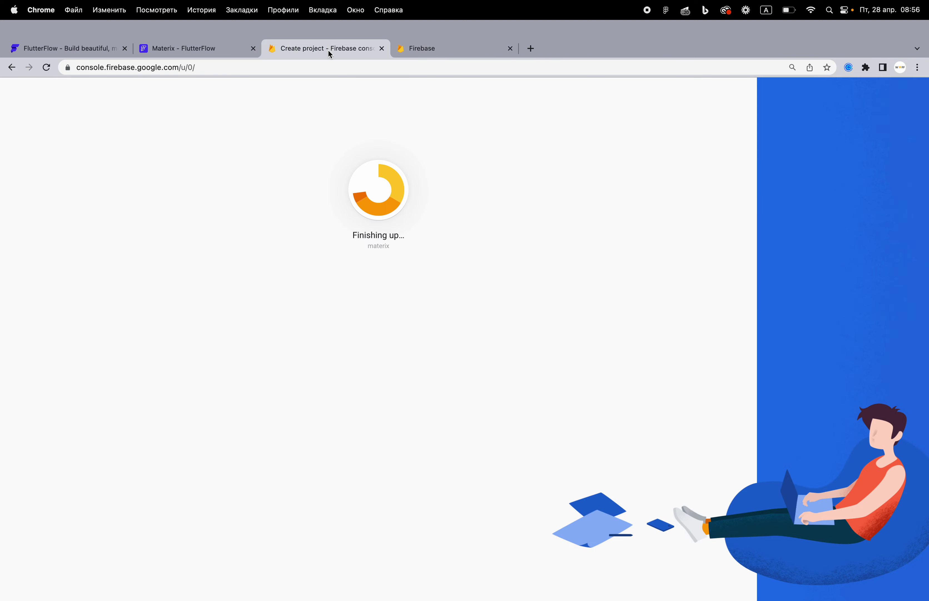
# Step: Open the coSHA project from the list of all Firebase projects in a separate browser tab
pyautogui.click(434, 46)
pyautogui.click(828, 78)
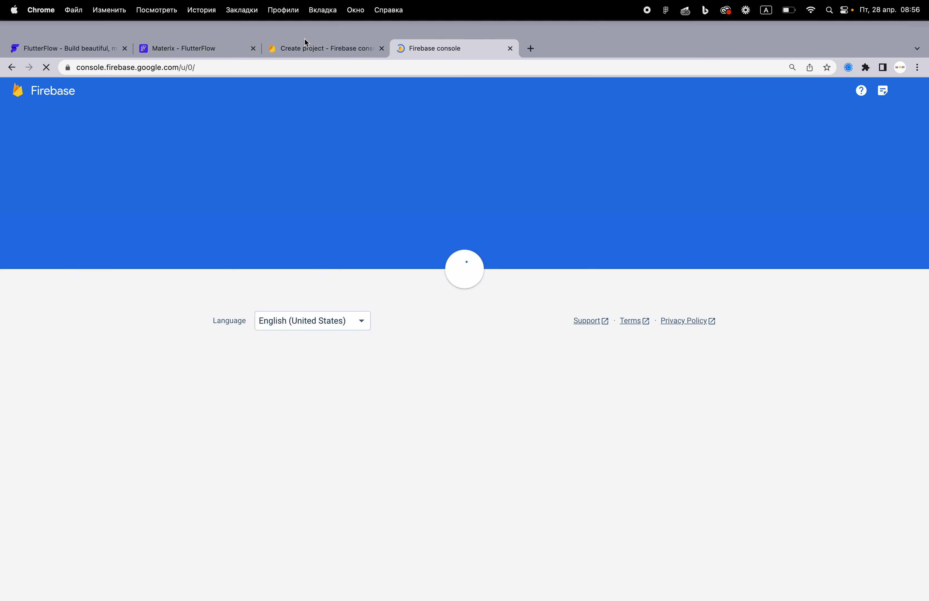
pyautogui.click(305, 43)
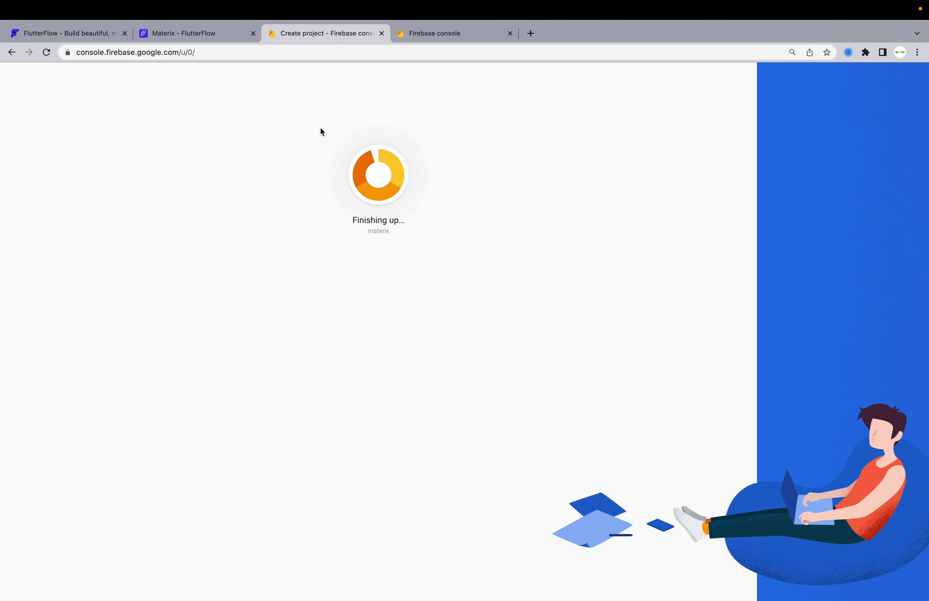
pyautogui.click(469, 35)
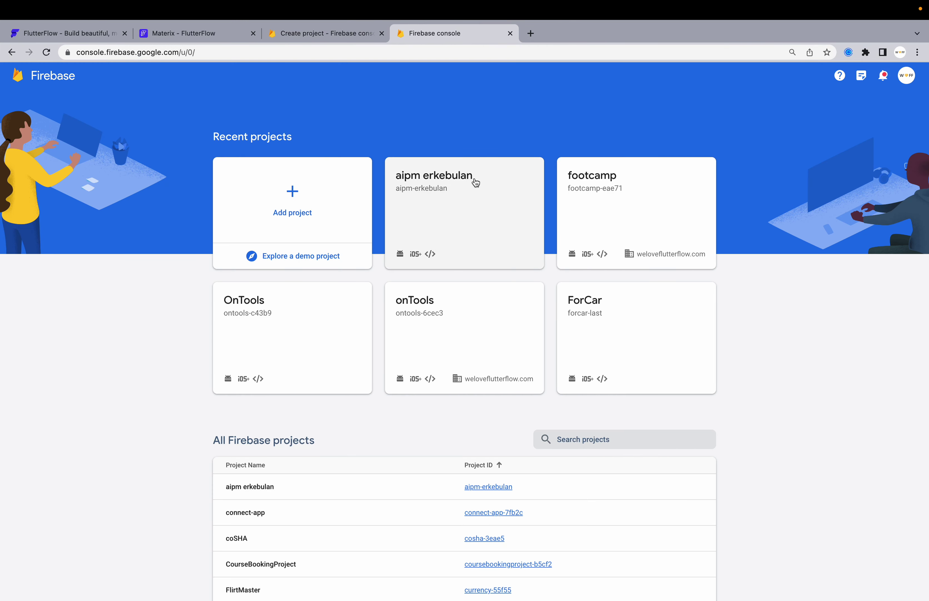
pyautogui.scroll(-2, 392, 332)
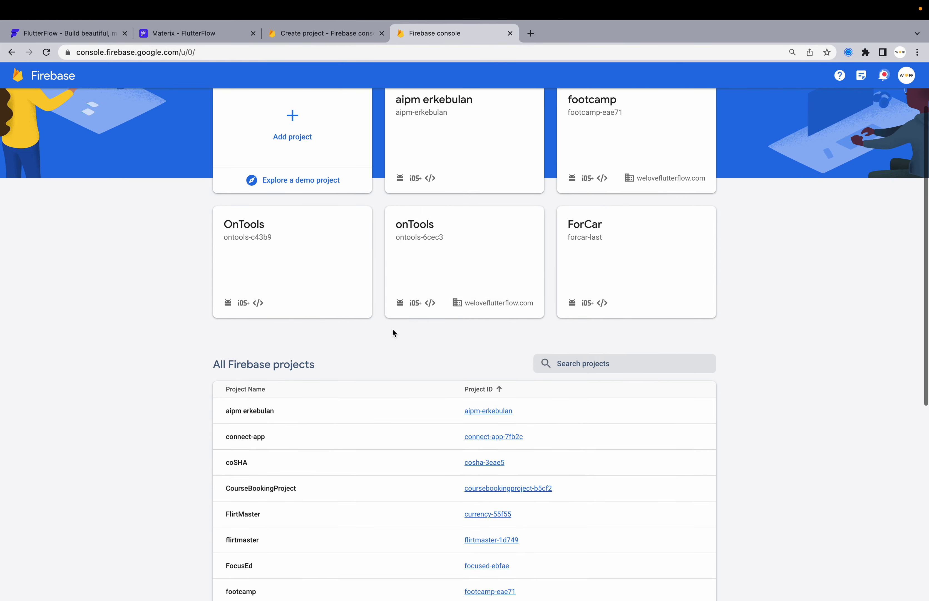
pyautogui.scroll(-3, 393, 332)
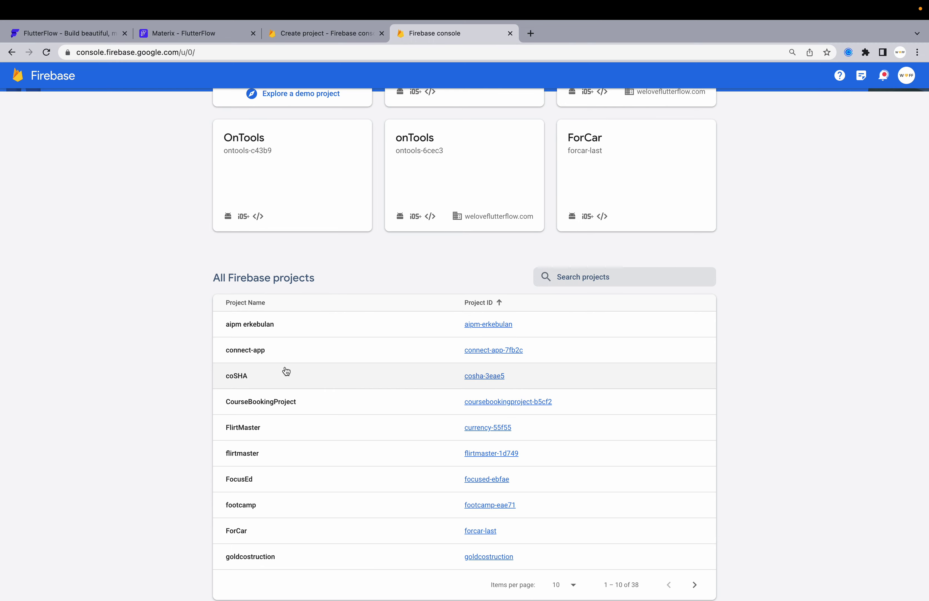
pyautogui.click(286, 371)
# Step: Continue into the newly created materix project and open its users and permissions settings
pyautogui.click(342, 34)
pyautogui.click(375, 294)
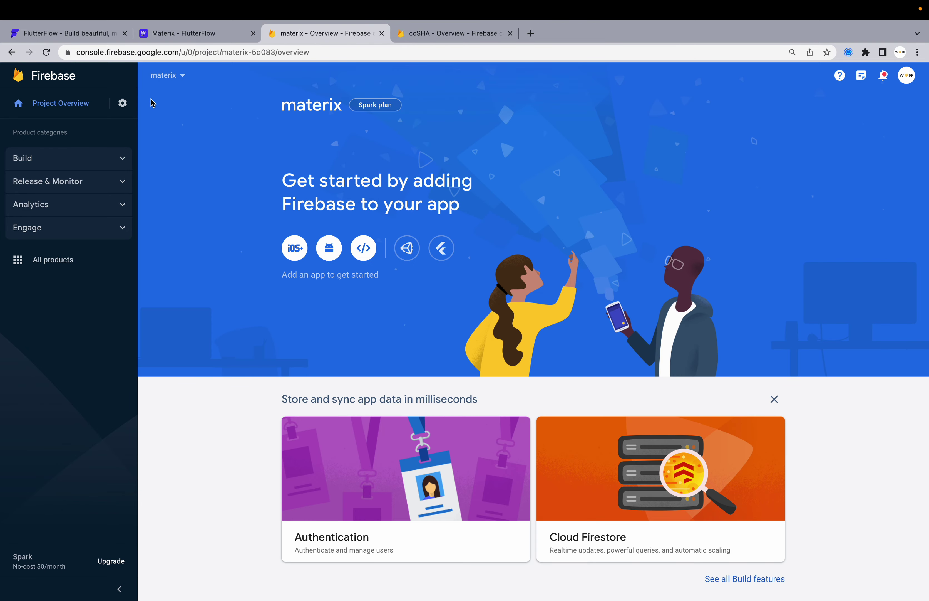
pyautogui.click(123, 103)
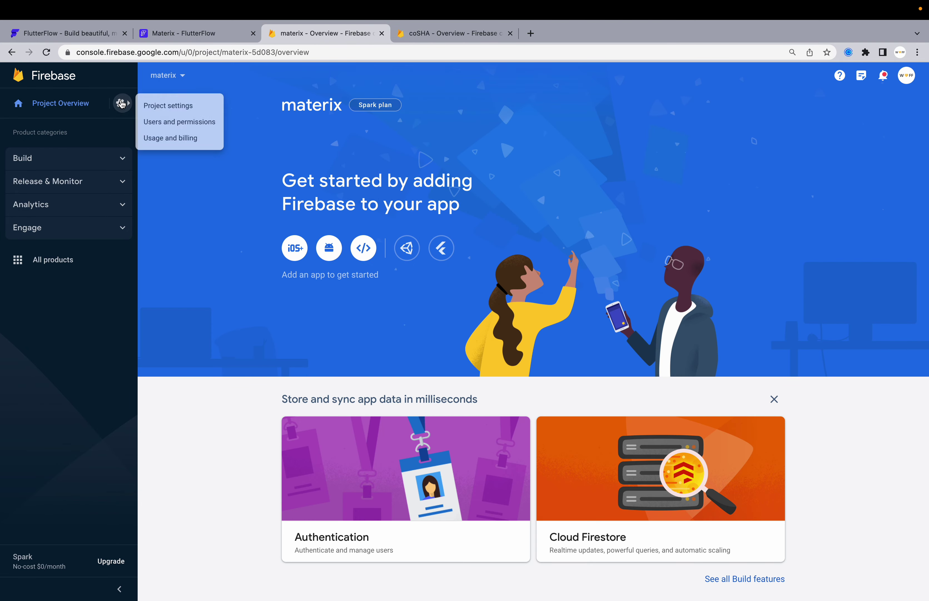
pyautogui.click(164, 133)
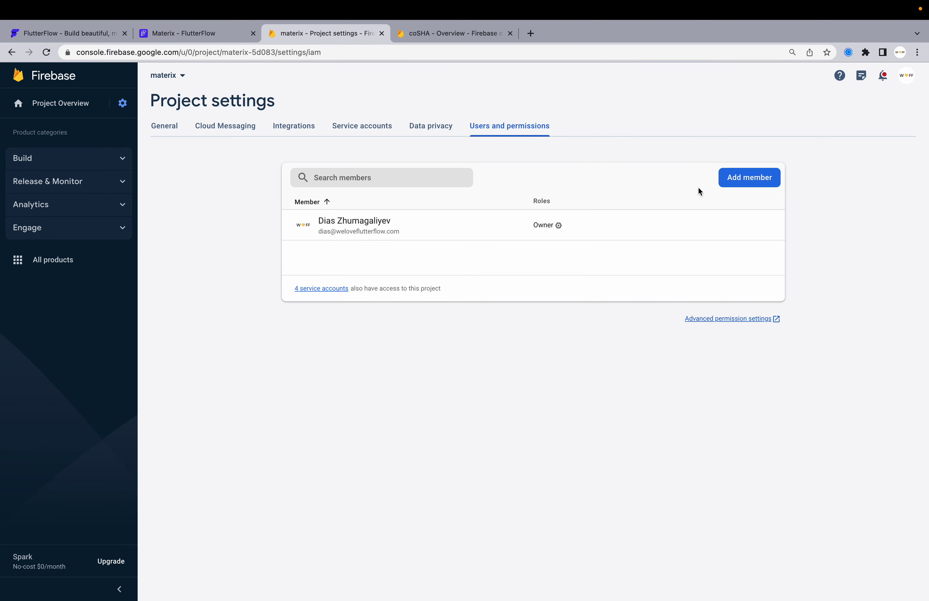
# Step: Add FlutterFlow's Firebase e-mail address as a member of the materix project with the Editor role
pyautogui.click(734, 186)
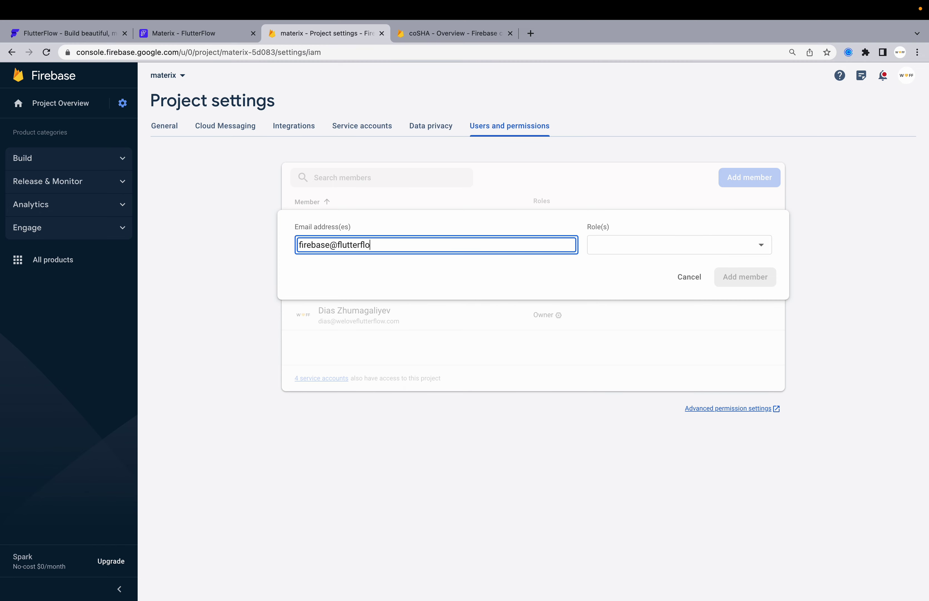
pyautogui.click(666, 243)
pyautogui.click(620, 271)
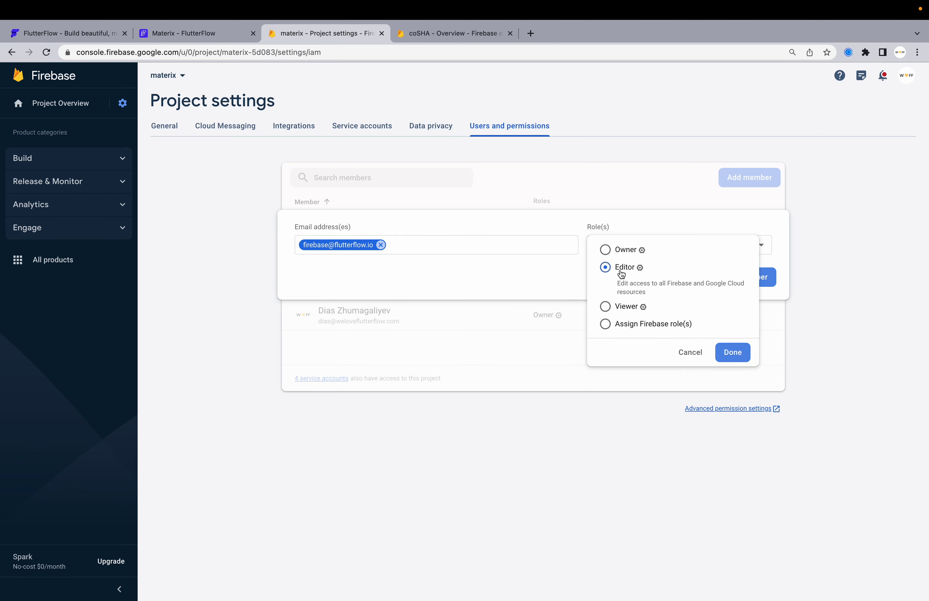
pyautogui.click(733, 330)
pyautogui.click(741, 287)
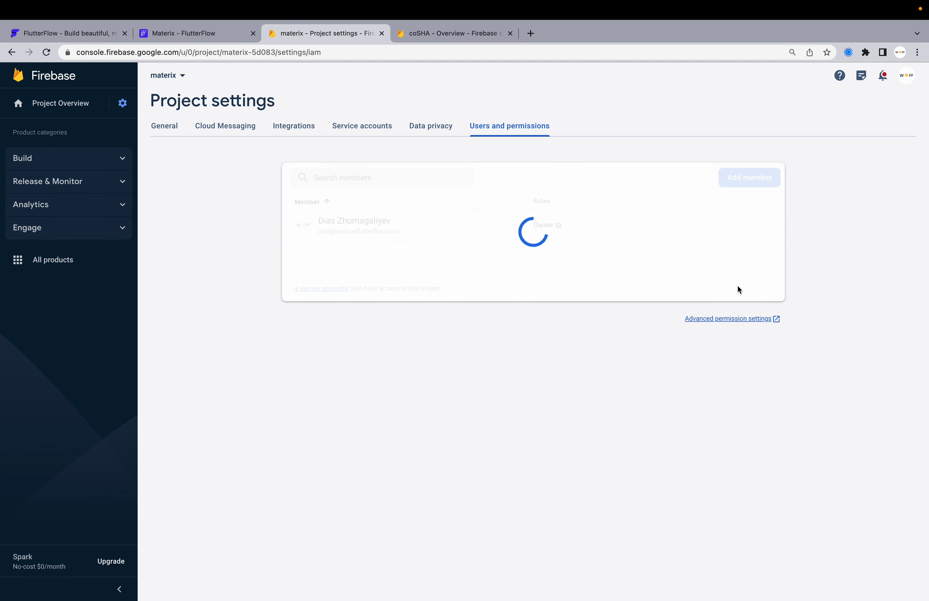
# Step: Open the users and permissions settings of the coSHA project
pyautogui.click(455, 34)
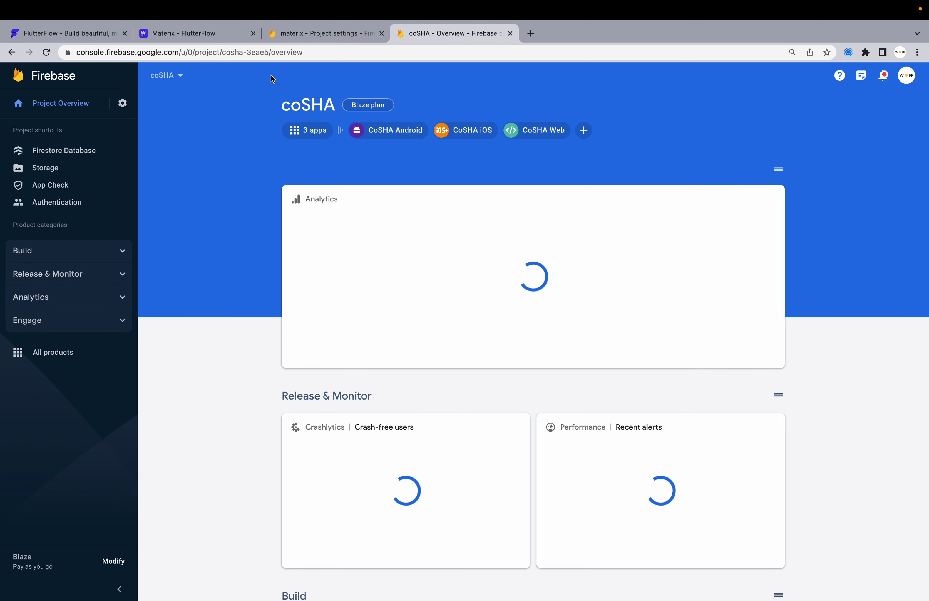
pyautogui.click(123, 103)
pyautogui.click(146, 138)
pyautogui.click(130, 104)
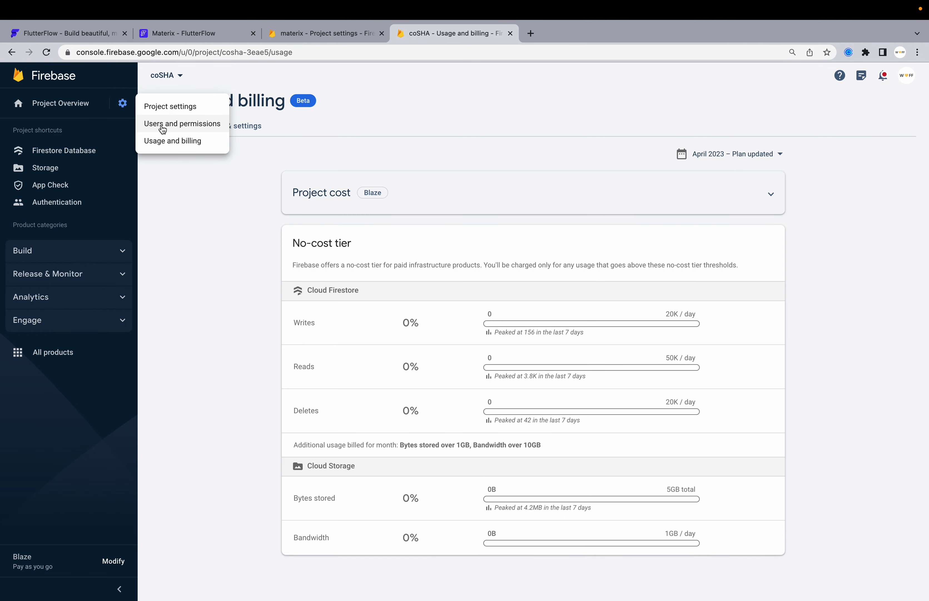
pyautogui.click(174, 125)
# Step: Open the Google Cloud IAM permissions of both the materix and coSHA projects, and close coSHA's Firebase settings page
pyautogui.click(310, 47)
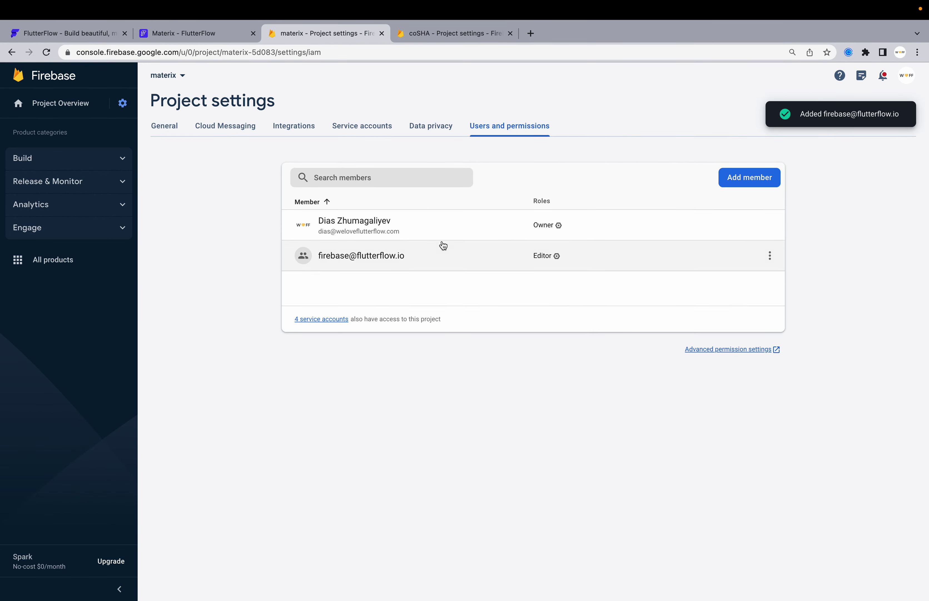
pyautogui.click(745, 348)
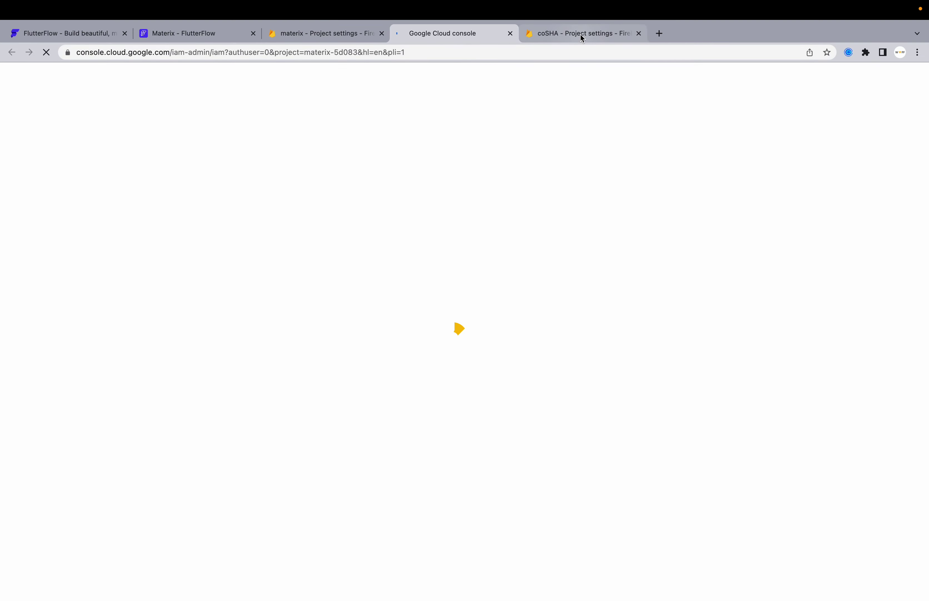
pyautogui.click(581, 37)
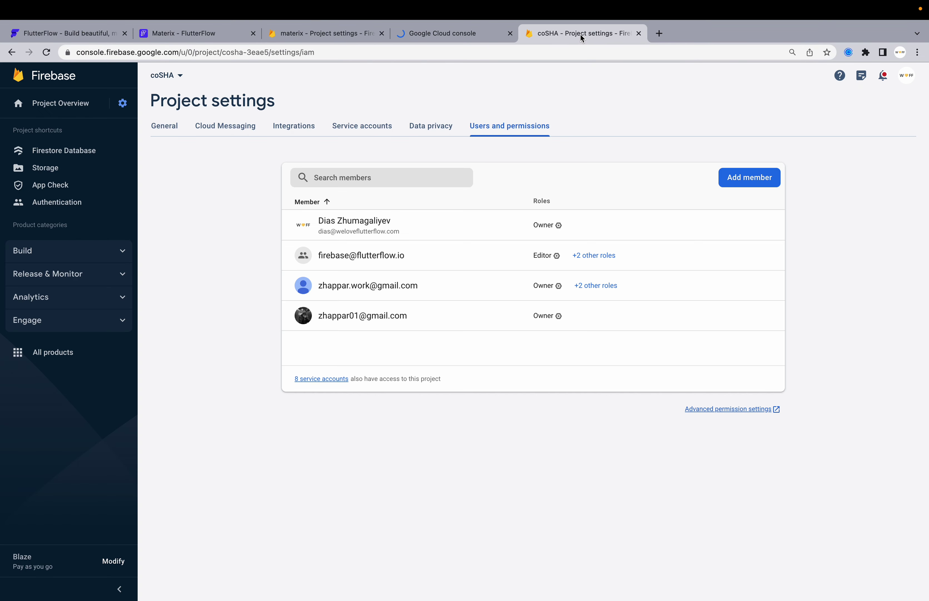
pyautogui.click(591, 256)
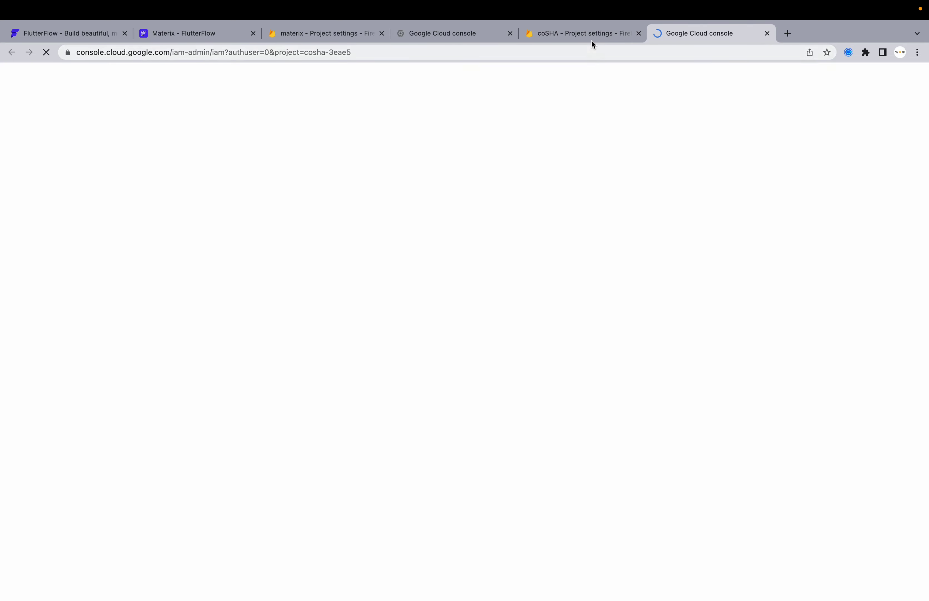
pyautogui.click(596, 36)
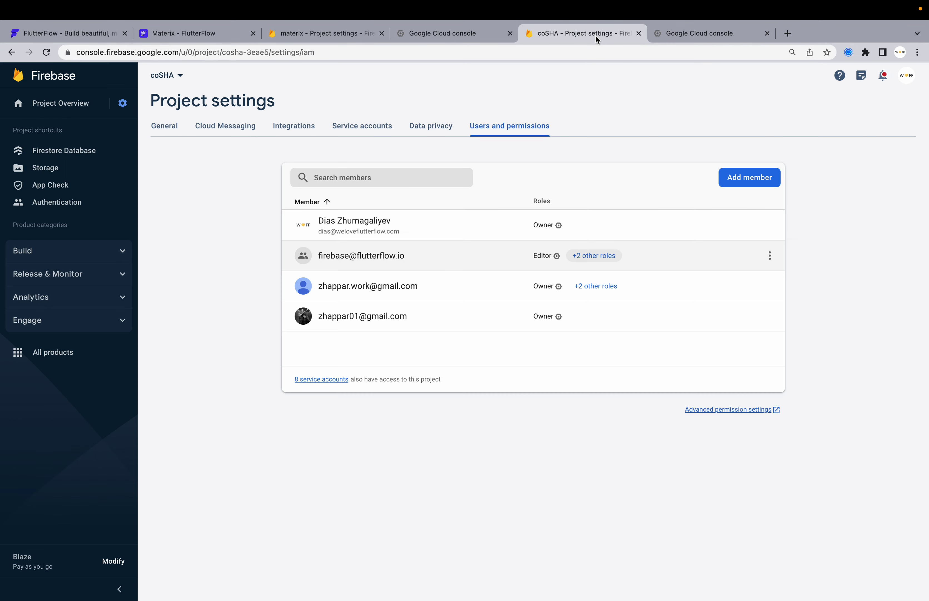
pyautogui.click(638, 34)
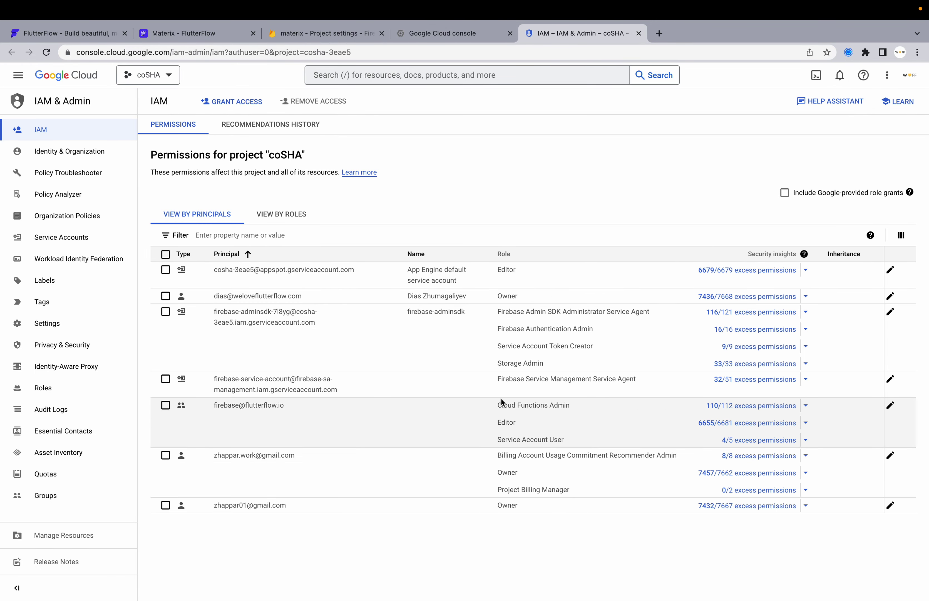
# Step: Copy the Cloud Functions Admin role name from coSHA's permissions and assign that role to the FlutterFlow member in materix
pyautogui.moveTo(500, 408); pyautogui.dragTo(570, 407)
pyautogui.hotkey('ctrl', 'c')
pyautogui.click(465, 35)
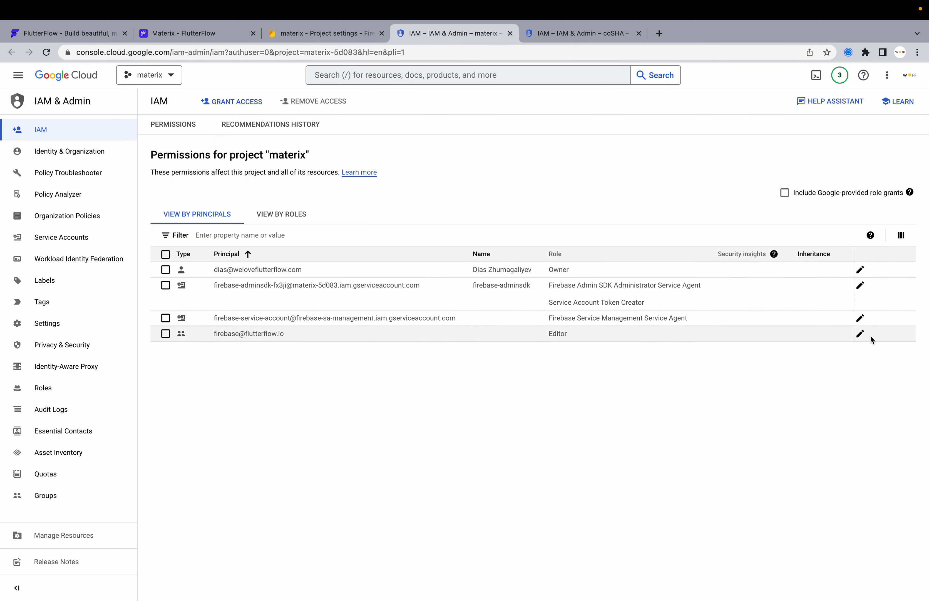
pyautogui.click(860, 334)
pyautogui.click(533, 257)
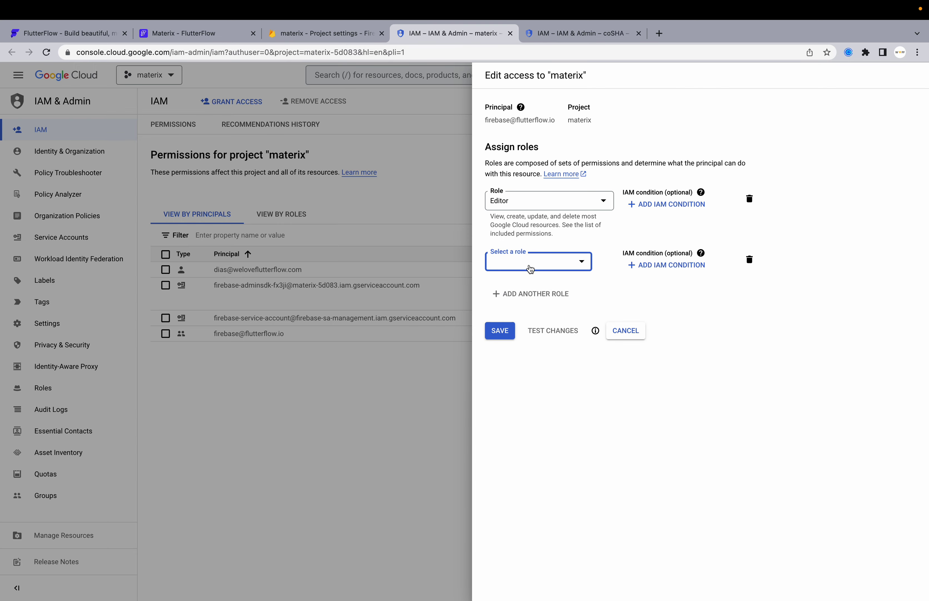
pyautogui.click(529, 264)
pyautogui.hotkey('ctrl', 'v')
pyautogui.click(537, 297)
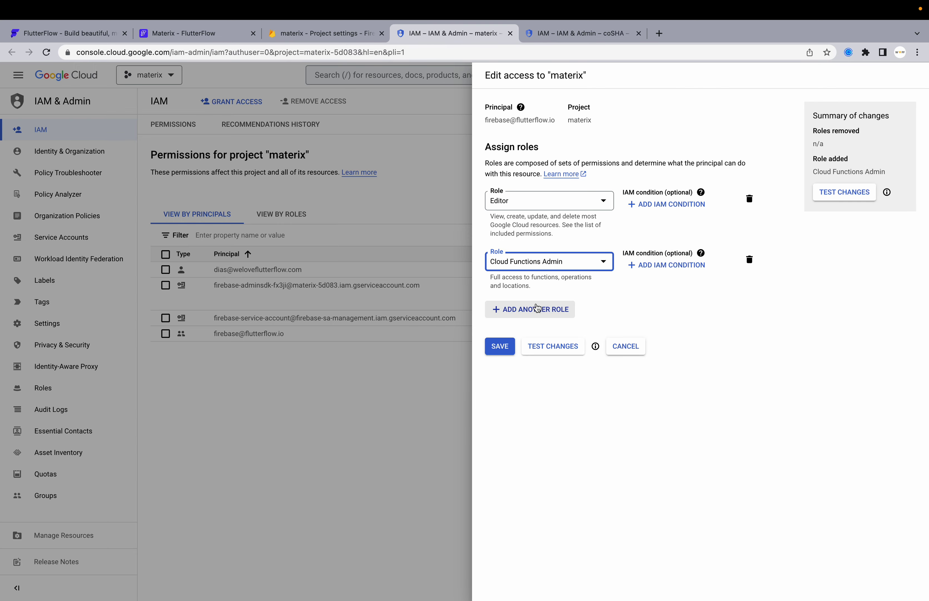
# Step: Assign the Service Account User role, copied from coSHA's permissions, to the FlutterFlow member in materix, and add another empty role entry
pyautogui.click(572, 35)
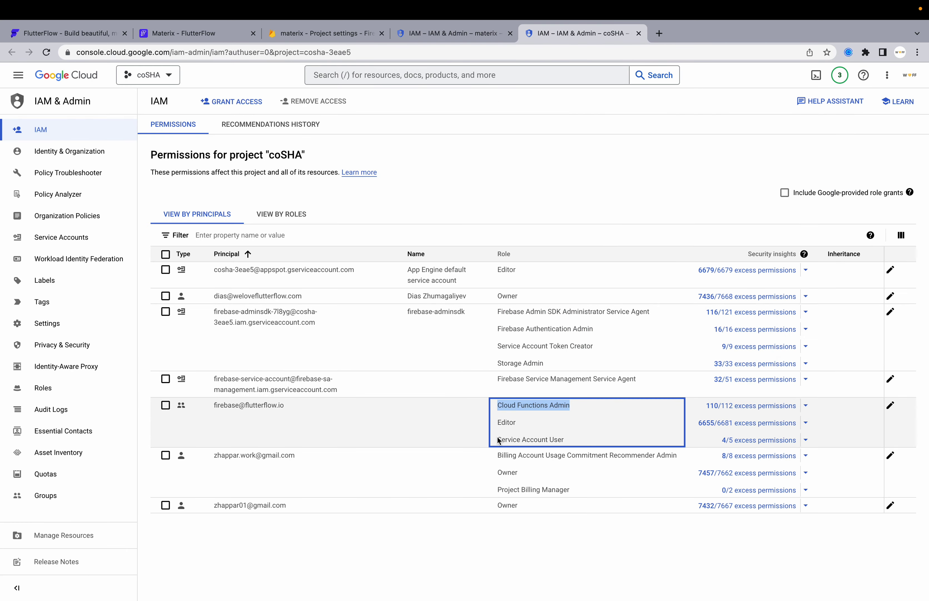
pyautogui.moveTo(496, 440); pyautogui.dragTo(571, 445)
pyautogui.hotkey('ctrl', 'c')
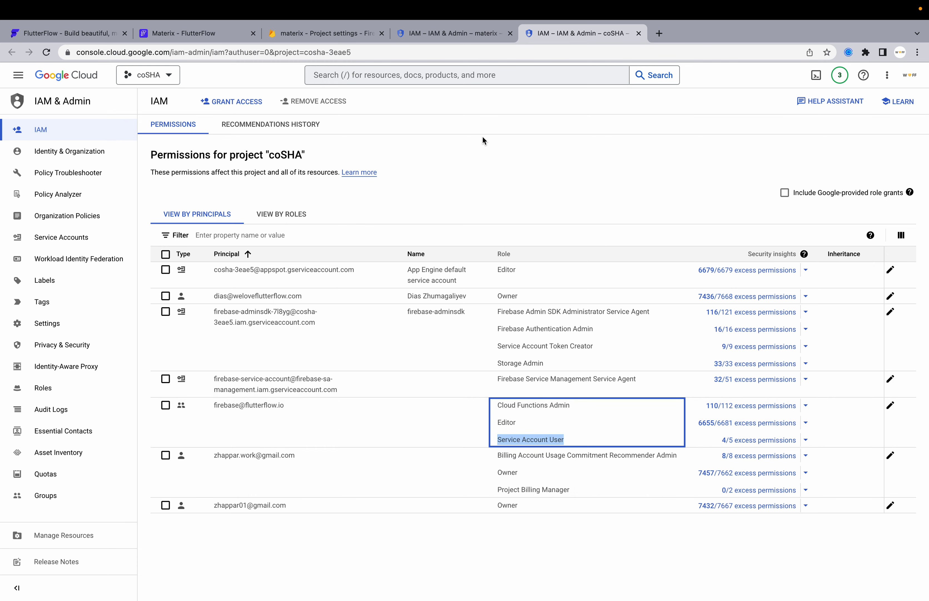
pyautogui.click(455, 34)
pyautogui.click(555, 365)
pyautogui.click(526, 315)
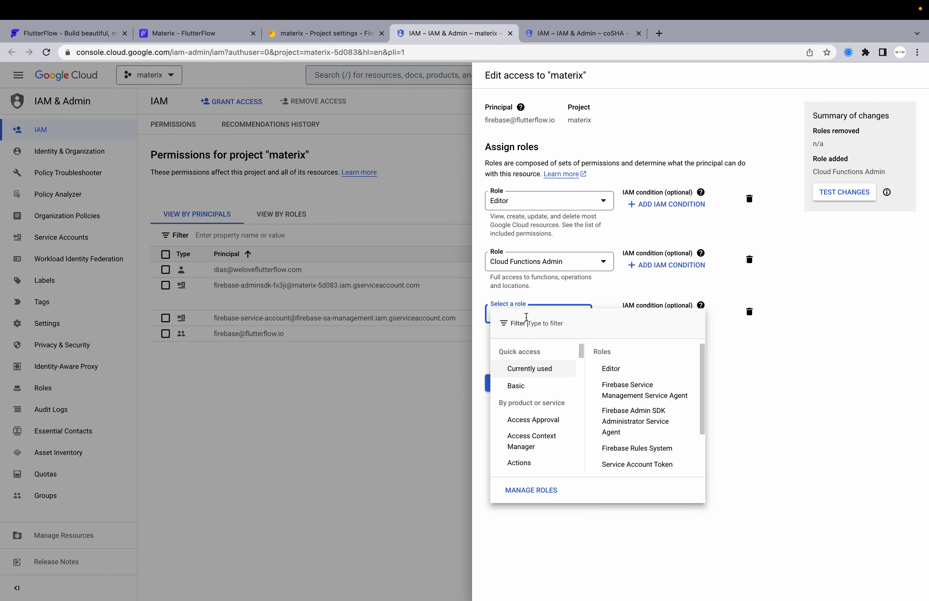
pyautogui.hotkey('ctrl', 'v')
pyautogui.scroll(-3, 535, 389)
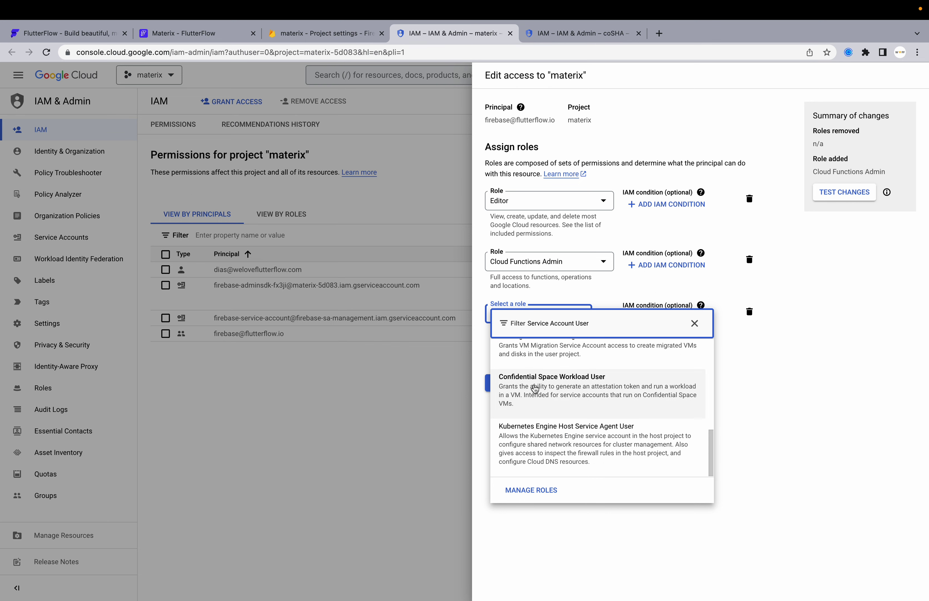
pyautogui.scroll(4, 535, 388)
pyautogui.click(521, 385)
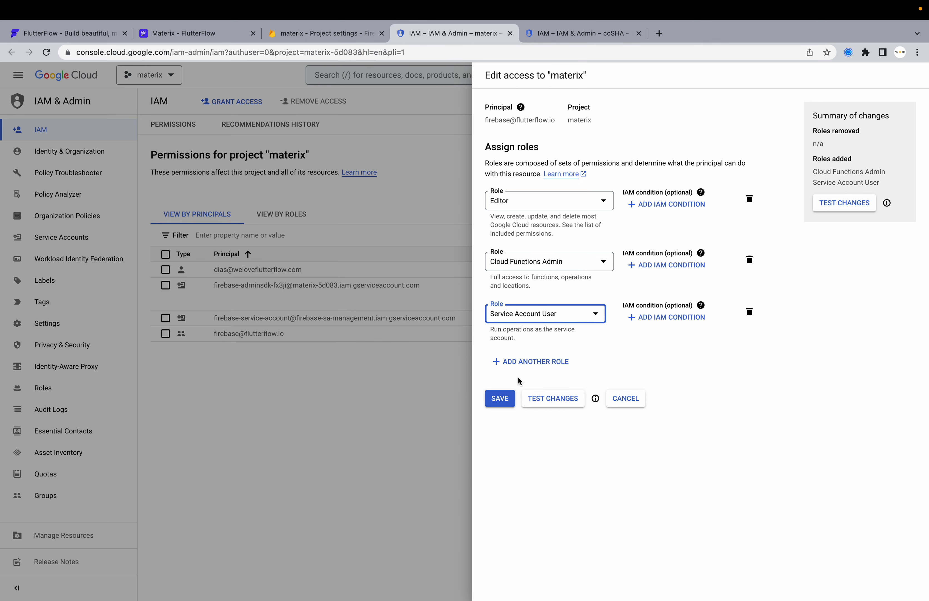
pyautogui.click(523, 362)
pyautogui.click(524, 367)
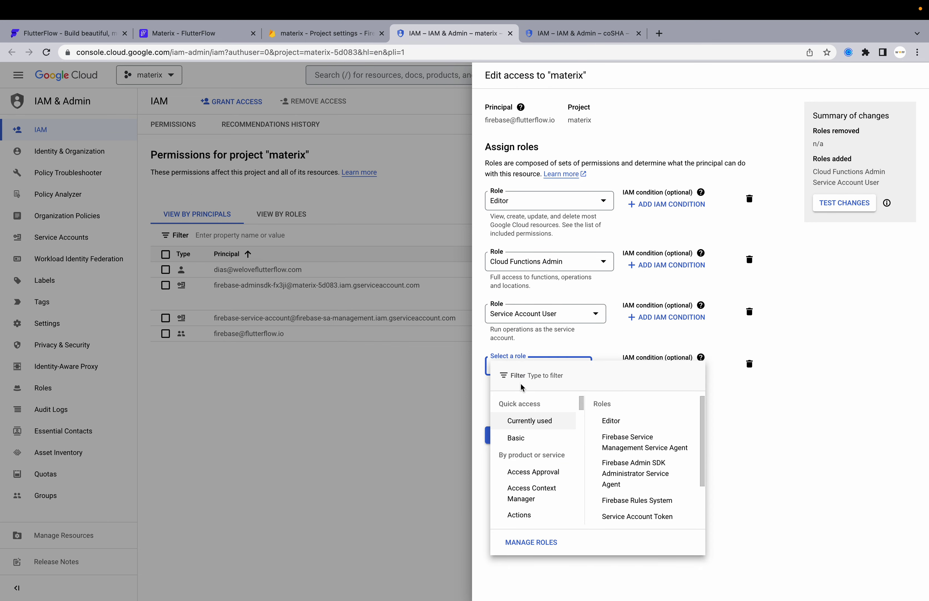
pyautogui.write('configa')
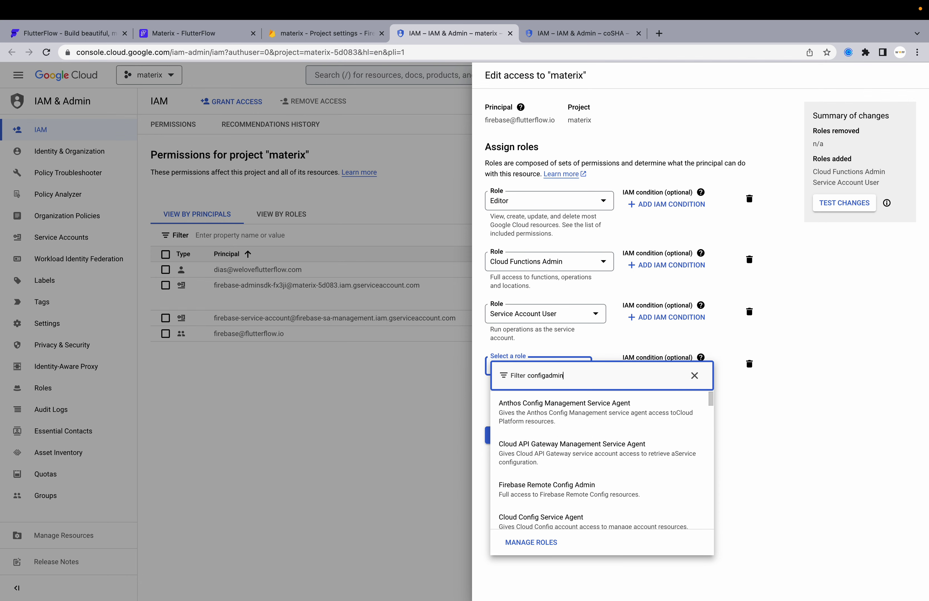
pyautogui.write('dmin')
pyautogui.hotkey('ctrl', 'a')
pyautogui.press('BackSpace')
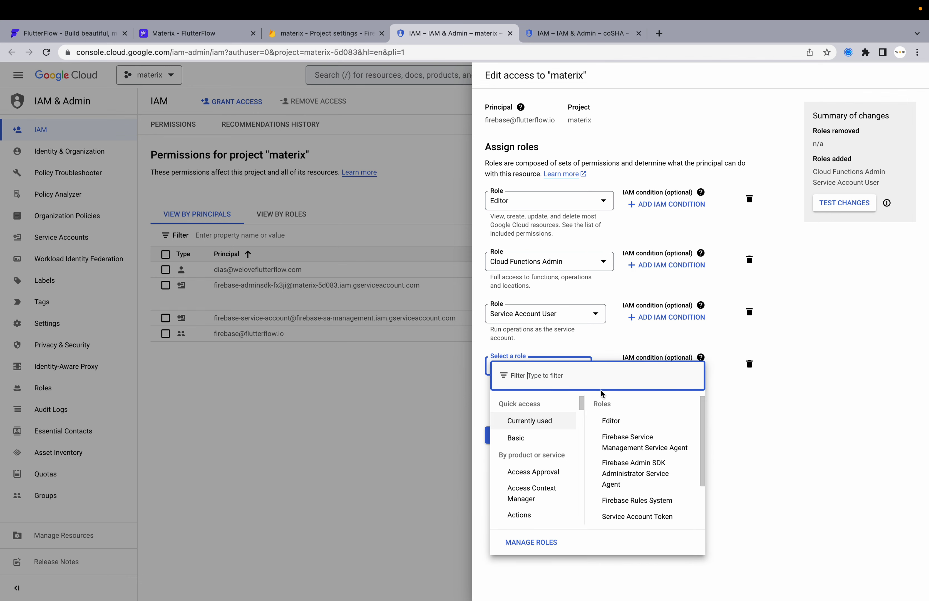
pyautogui.click(793, 489)
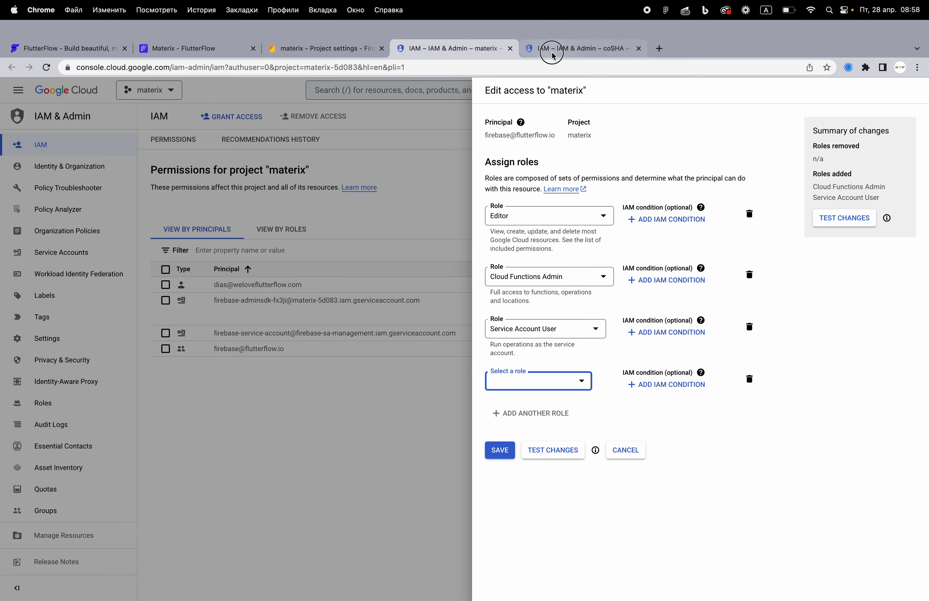
# Step: Switch the coSHA permissions page to the Sheira project
pyautogui.click(552, 55)
pyautogui.click(149, 90)
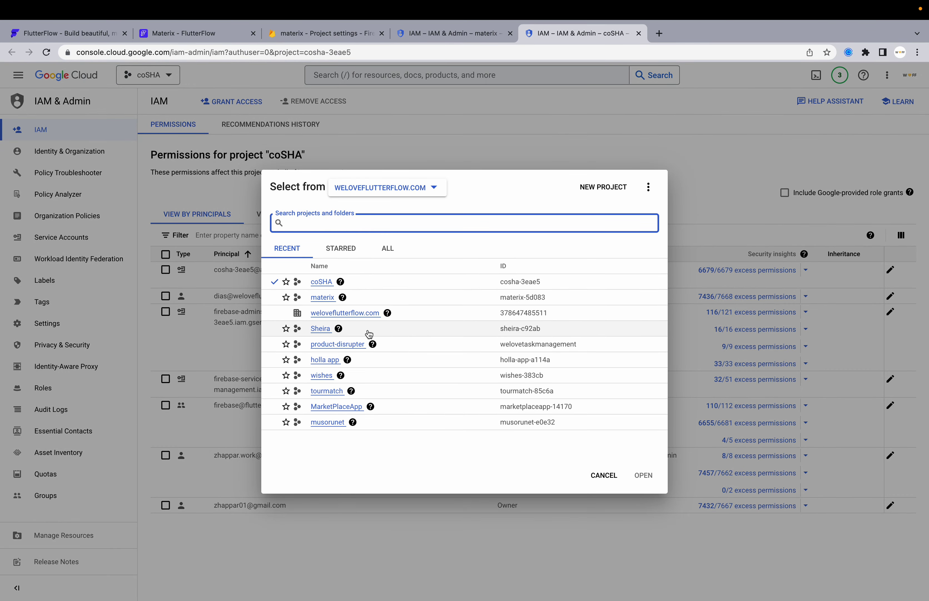
pyautogui.click(369, 333)
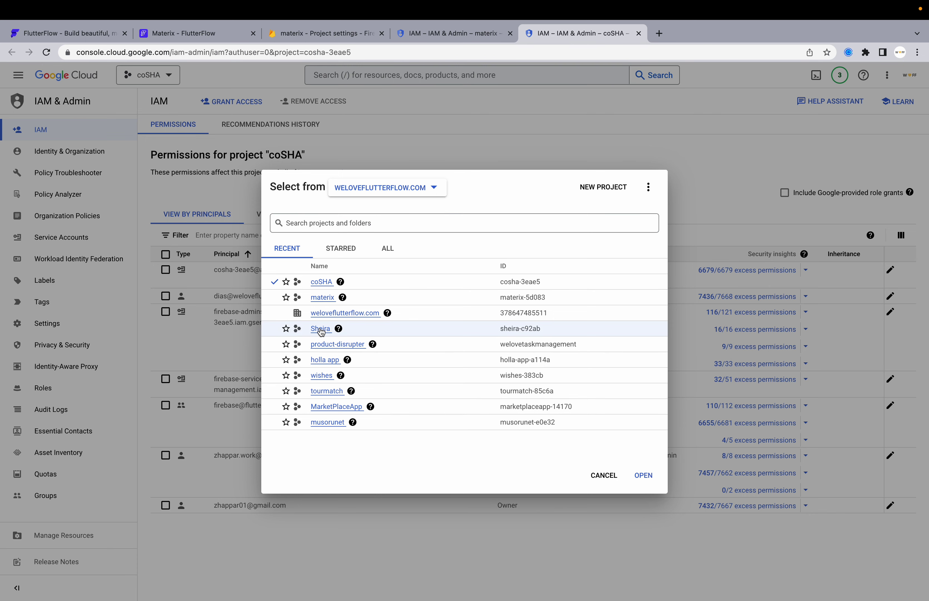
pyautogui.click(344, 335)
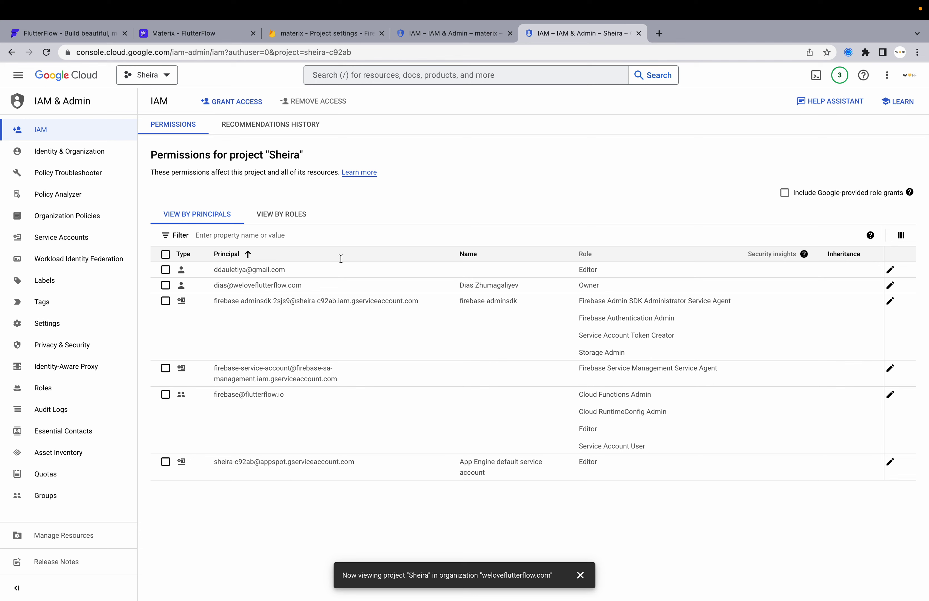
# Step: Copy the Cloud RuntimeConfig Admin role name from Sheira's permissions, assign that role to the FlutterFlow member in materix, and save the access changes
pyautogui.moveTo(527, 411); pyautogui.dragTo(620, 414)
pyautogui.press('super+c')
pyautogui.click(460, 36)
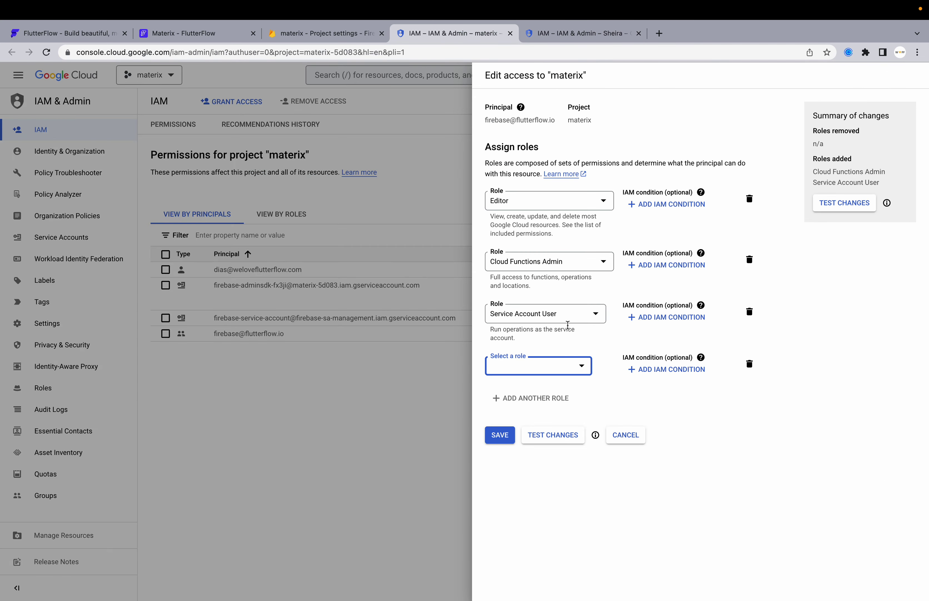
pyautogui.click(555, 364)
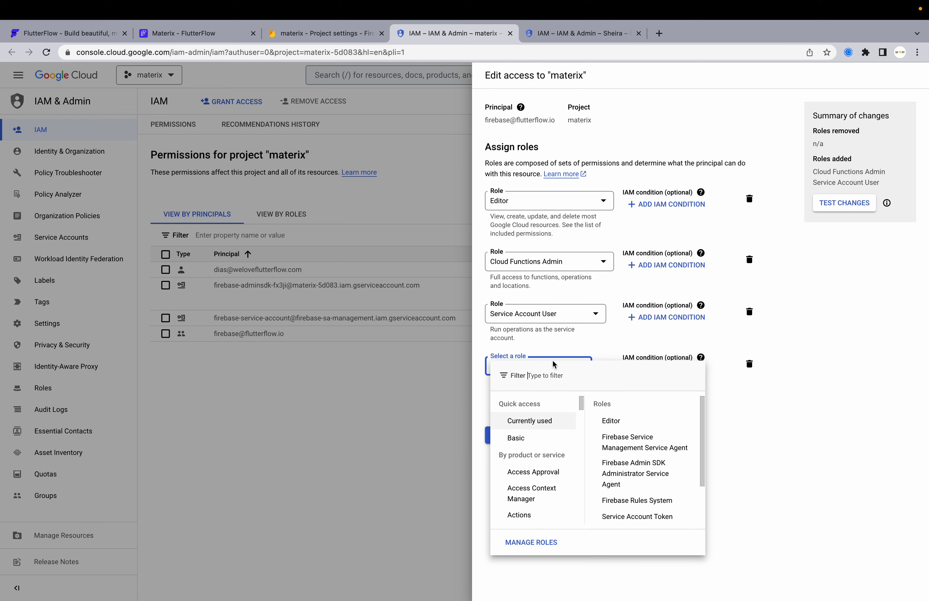
pyautogui.press('super+v')
pyautogui.click(560, 407)
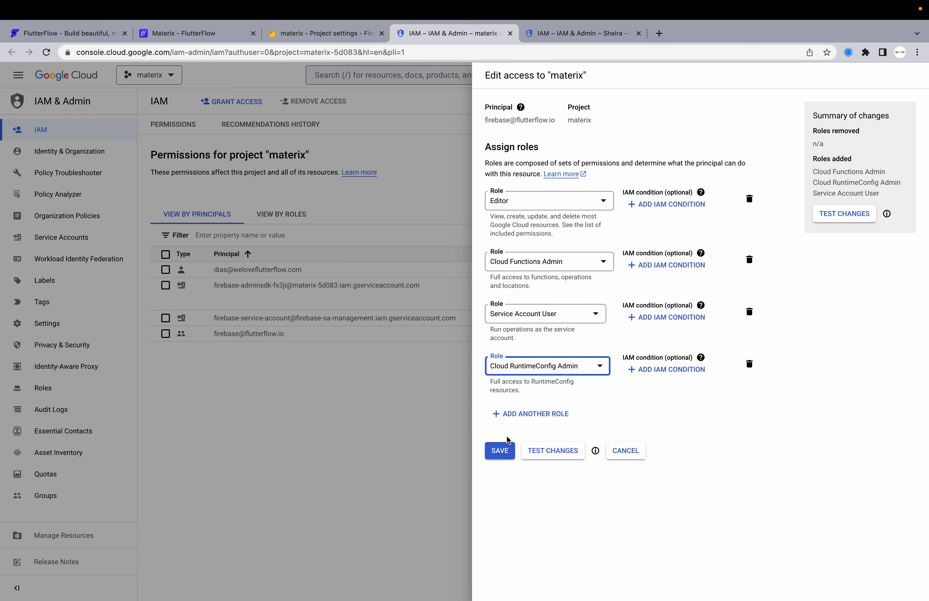
pyautogui.click(504, 451)
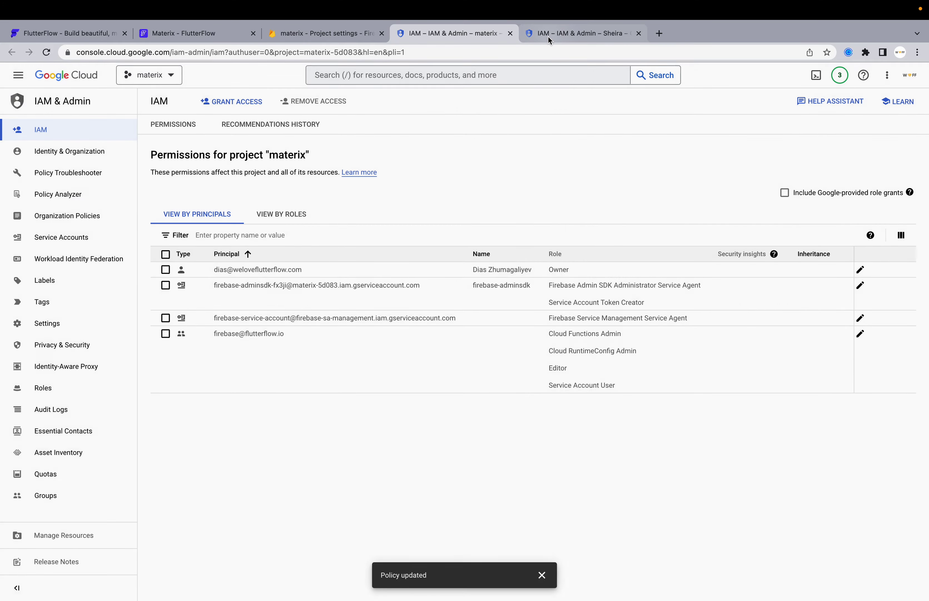
# Step: Add the Cloud RuntimeConfig Admin role to the FlutterFlow member in the coSHA project, save it, and close both IAM pages
pyautogui.click(552, 39)
pyautogui.click(145, 75)
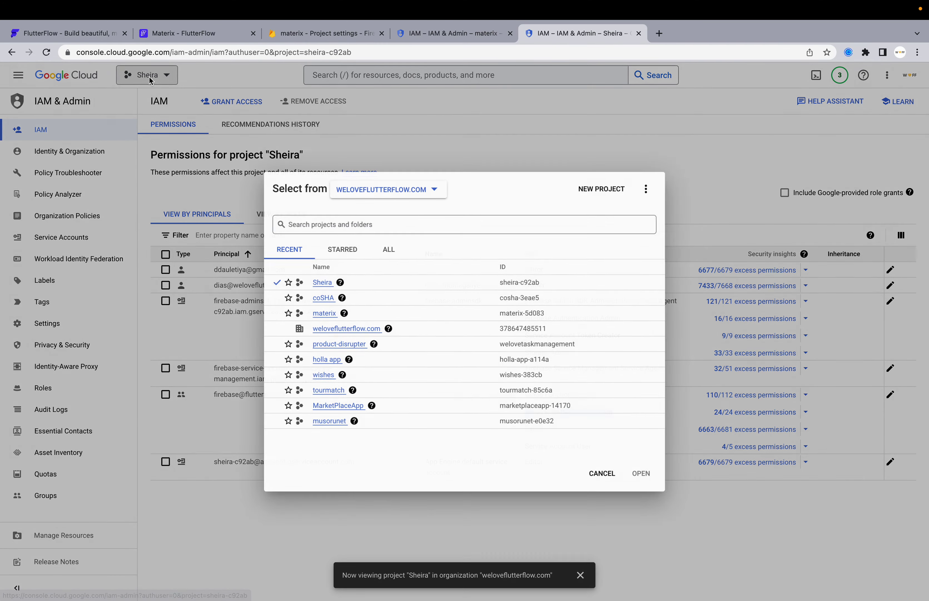
pyautogui.click(321, 297)
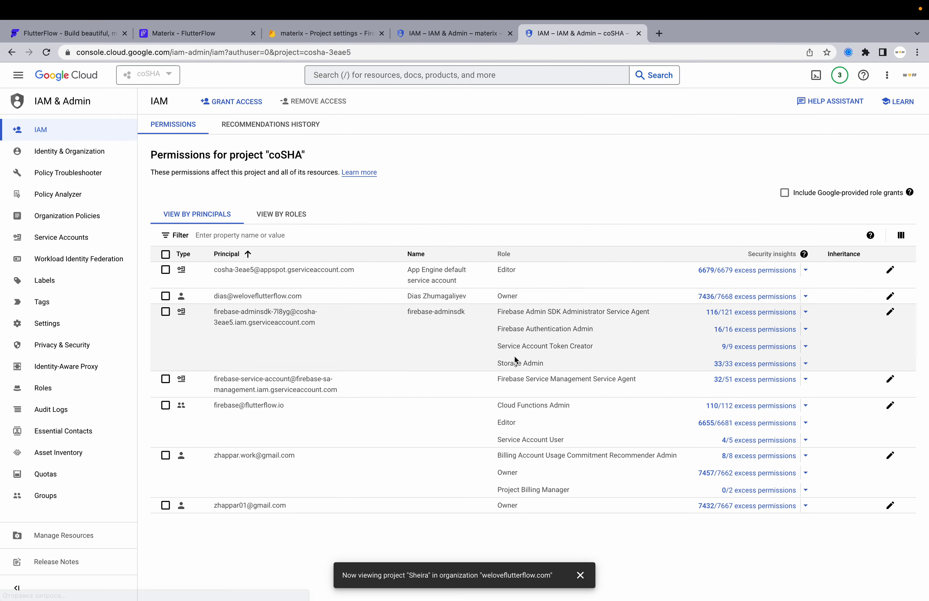
pyautogui.click(890, 407)
pyautogui.click(561, 363)
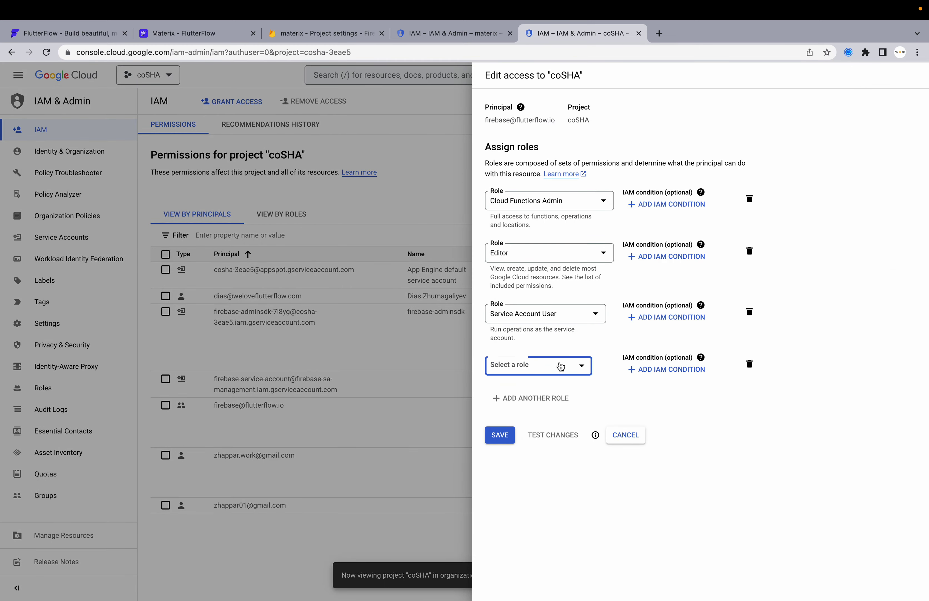
pyautogui.click(541, 367)
pyautogui.press('super+v')
pyautogui.click(556, 422)
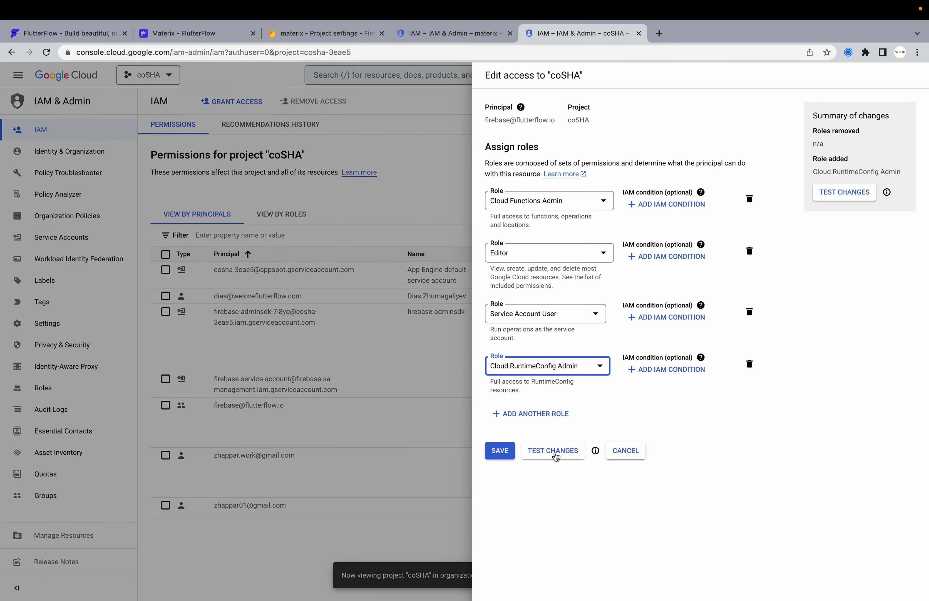
pyautogui.click(503, 460)
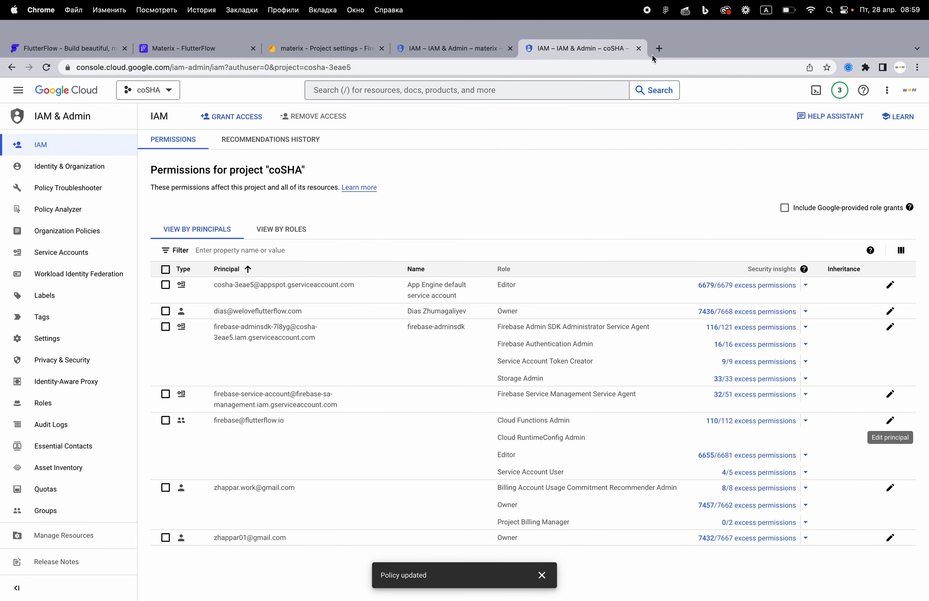
pyautogui.click(641, 48)
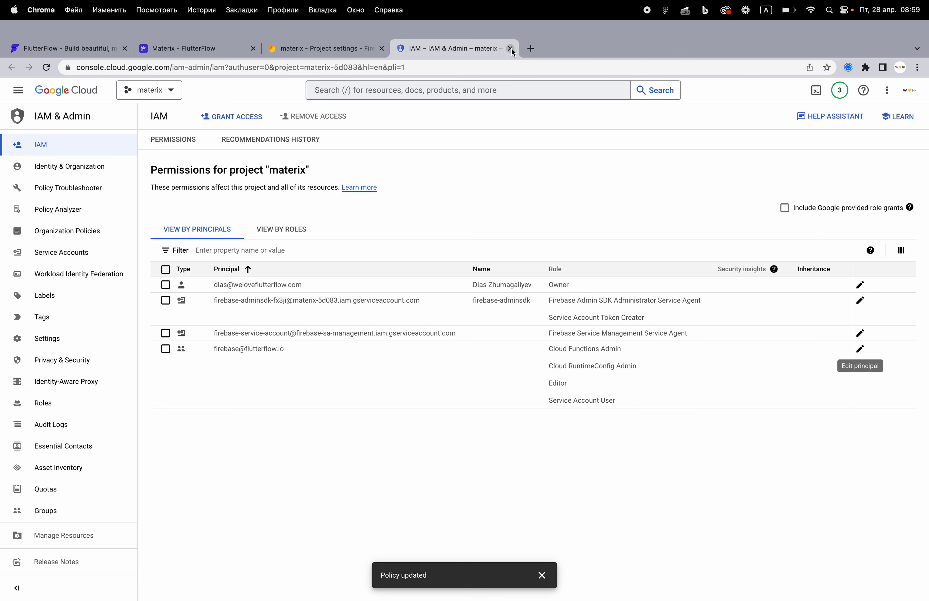
pyautogui.click(511, 49)
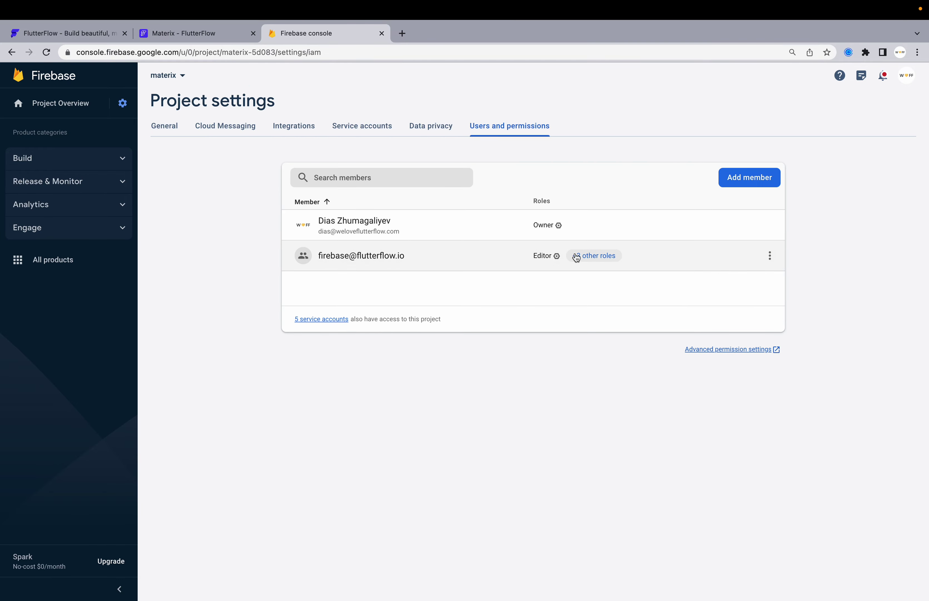
# Step: Set up Authentication in the materix Firebase project and enable the Email/Password sign-in provider, leaving passwordless email link off
pyautogui.click(119, 159)
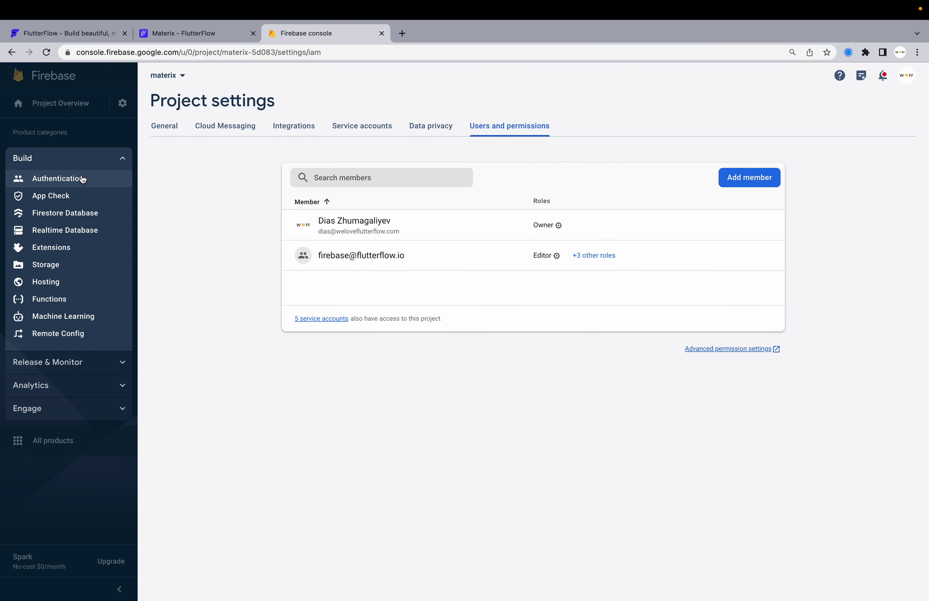
pyautogui.click(83, 179)
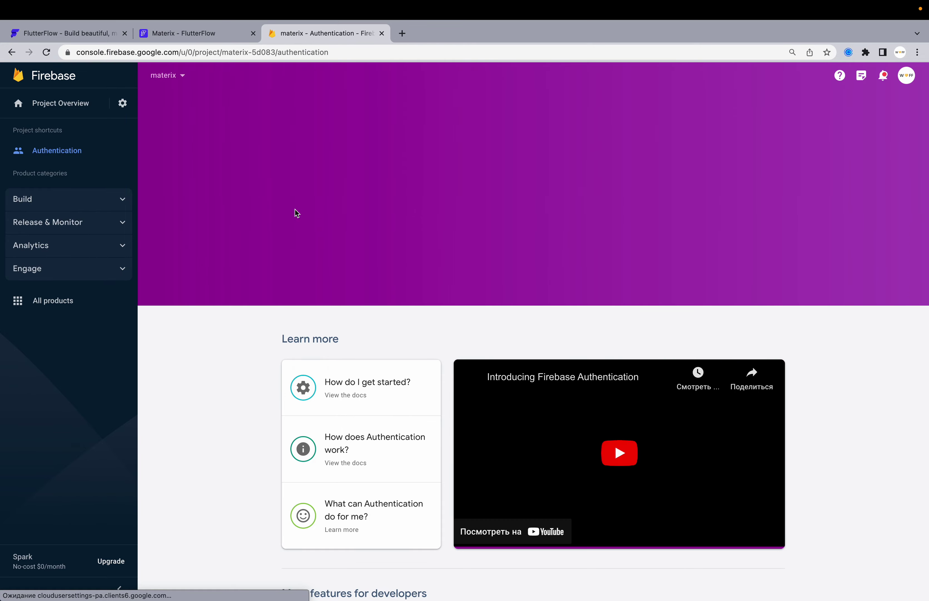
pyautogui.click(308, 226)
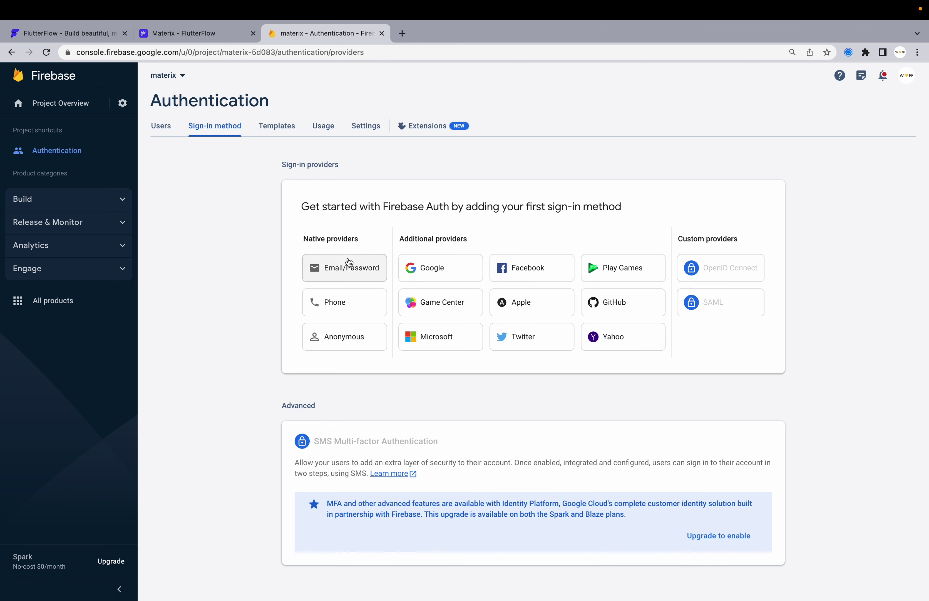
pyautogui.click(349, 262)
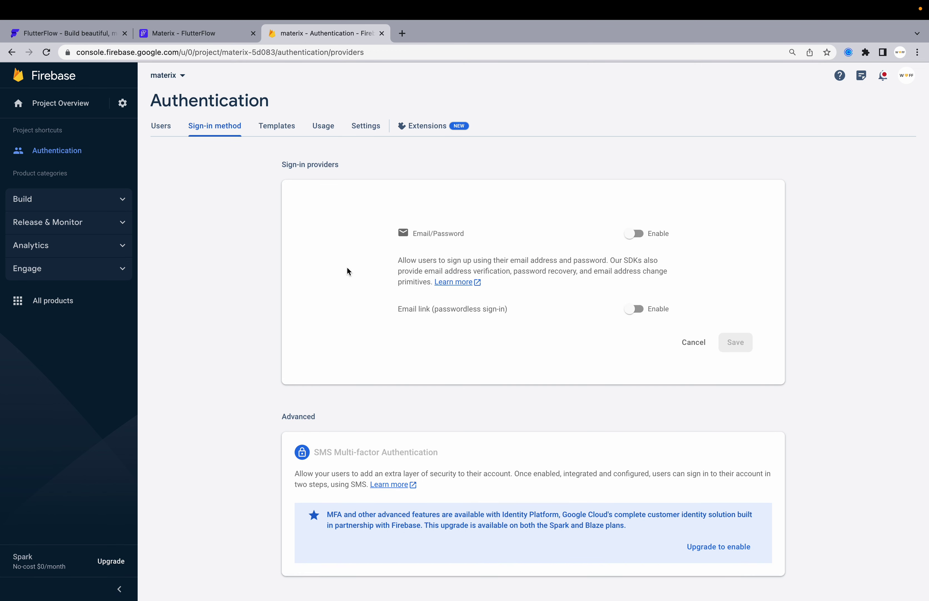
pyautogui.click(633, 233)
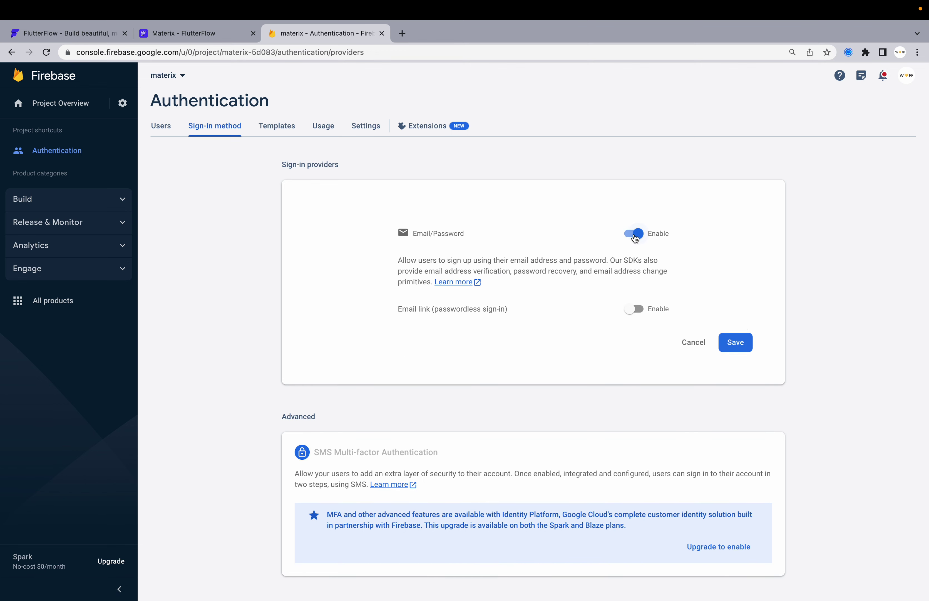
pyautogui.click(736, 342)
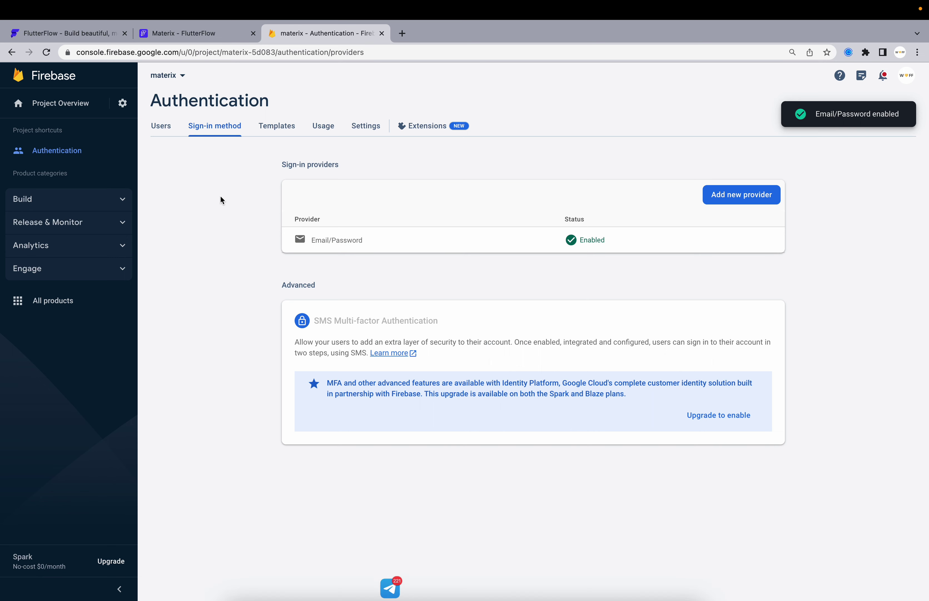
# Step: Create a Cloud Firestore database for materix in production mode with the location europe-west2 (London)
pyautogui.click(75, 198)
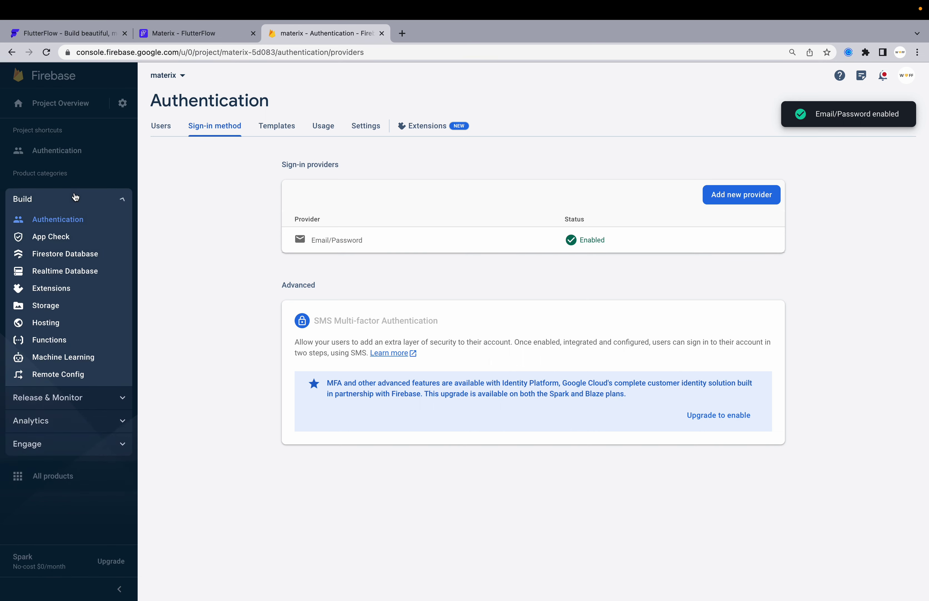
pyautogui.click(71, 254)
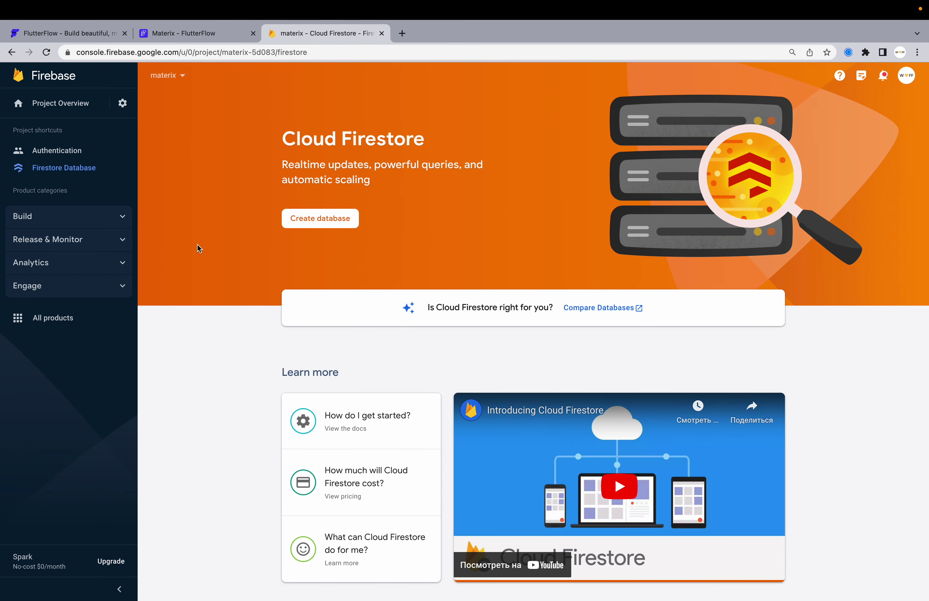
pyautogui.click(321, 219)
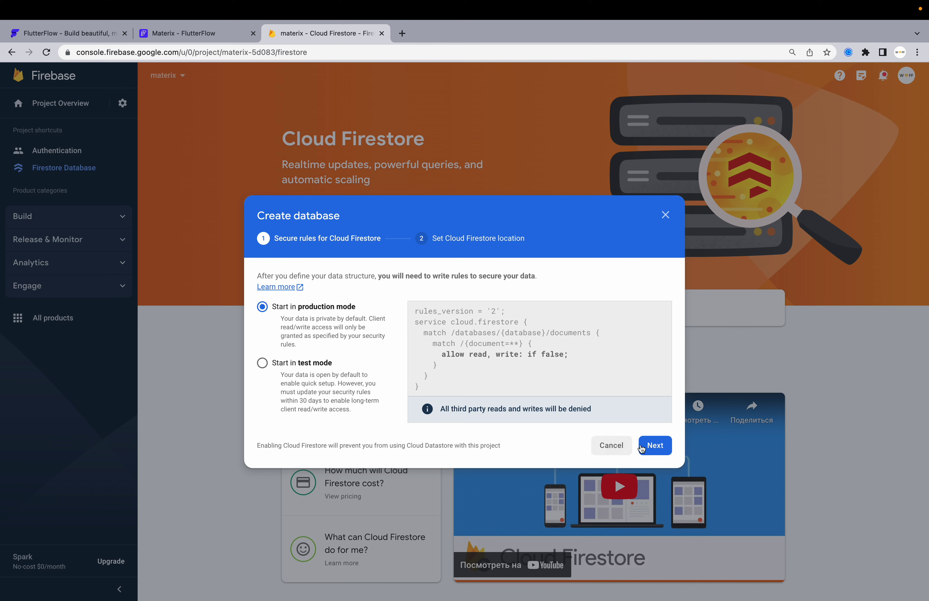
pyautogui.click(653, 450)
pyautogui.click(416, 395)
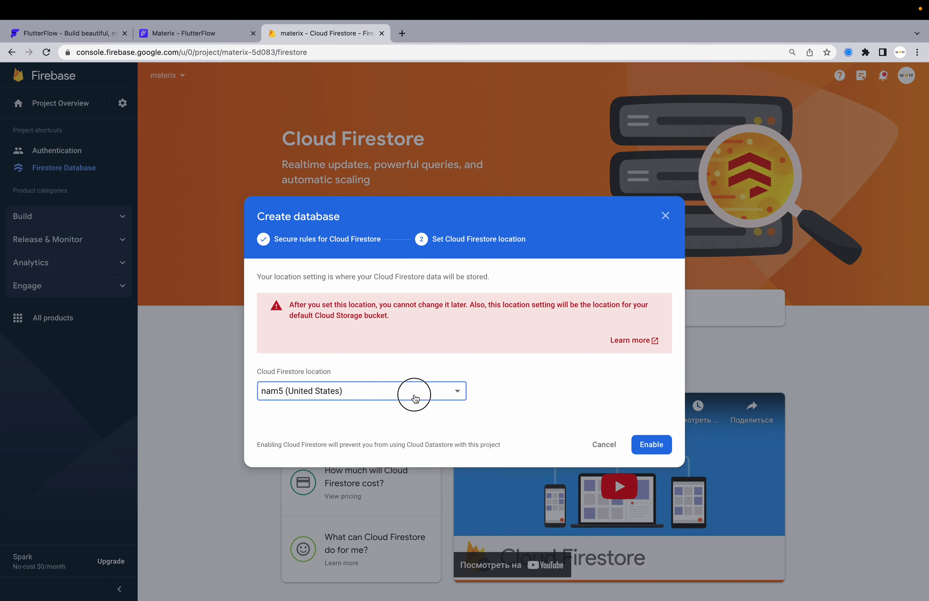
pyautogui.scroll(-5, 400, 463)
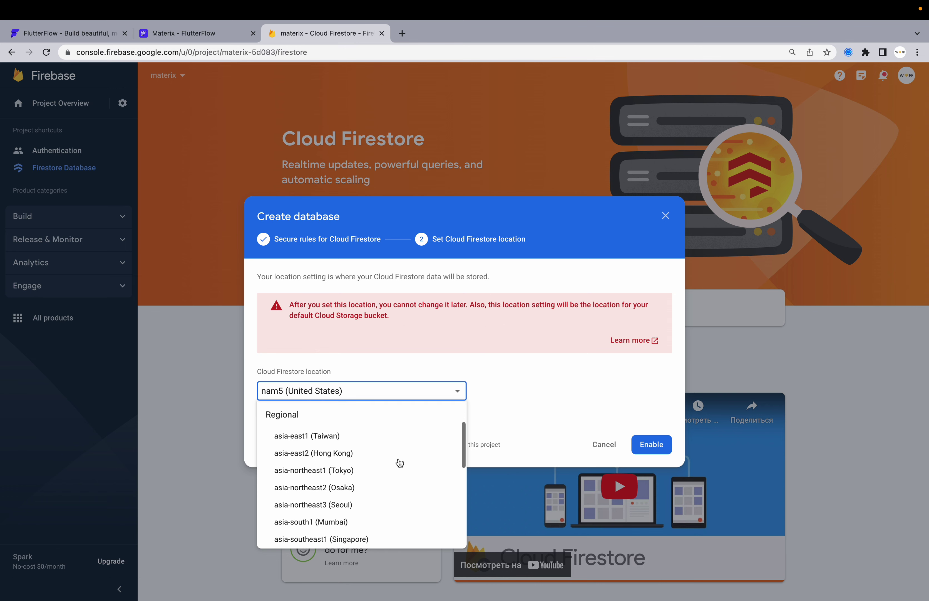
pyautogui.scroll(-1, 400, 463)
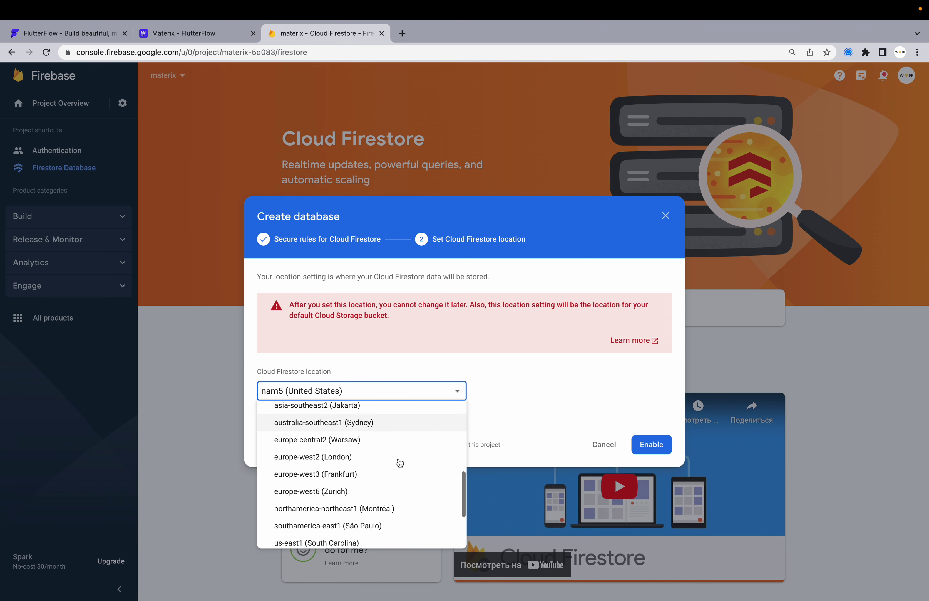
pyautogui.click(399, 459)
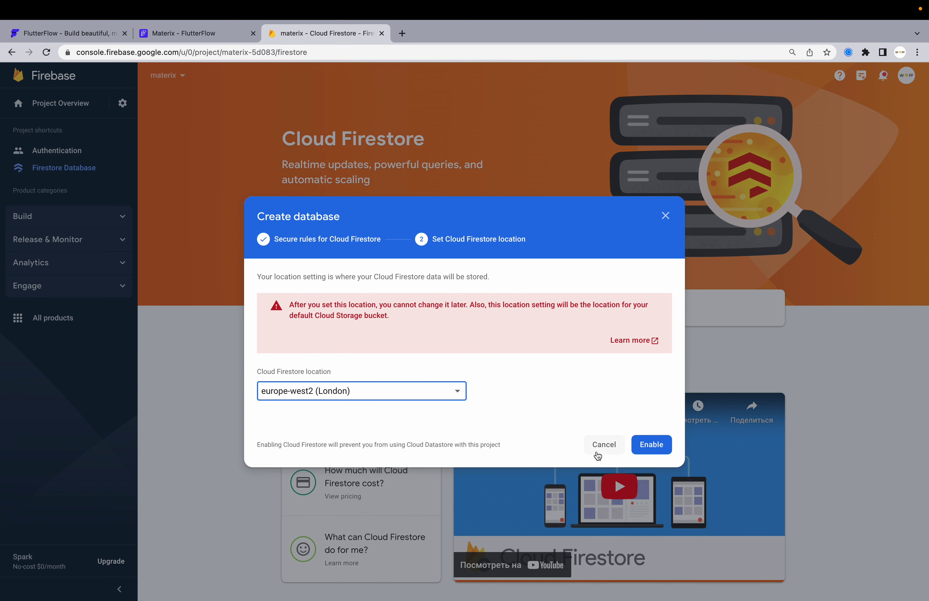
pyautogui.click(655, 453)
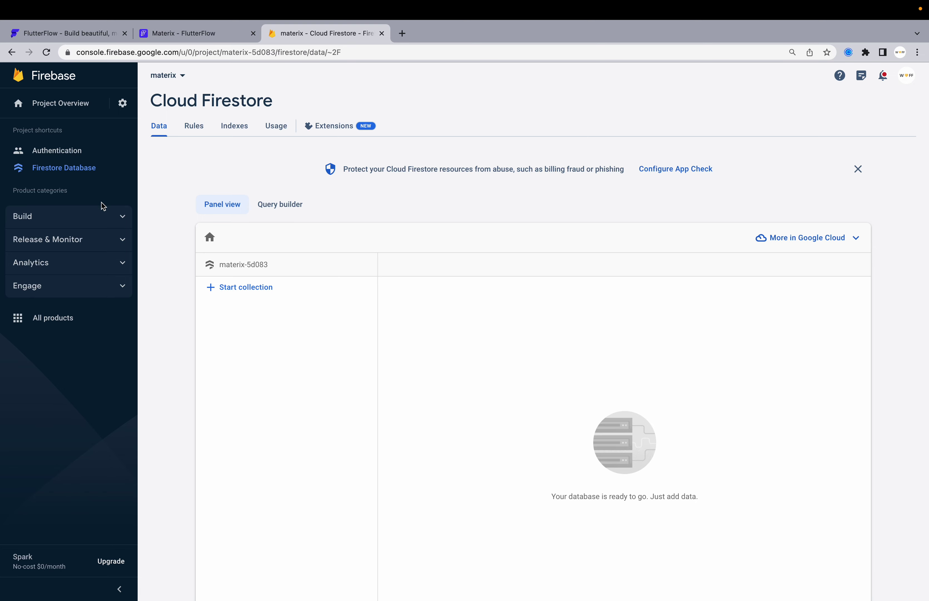
# Step: Set up Cloud Storage for the materix project, with its security rules starting in production mode
pyautogui.click(62, 216)
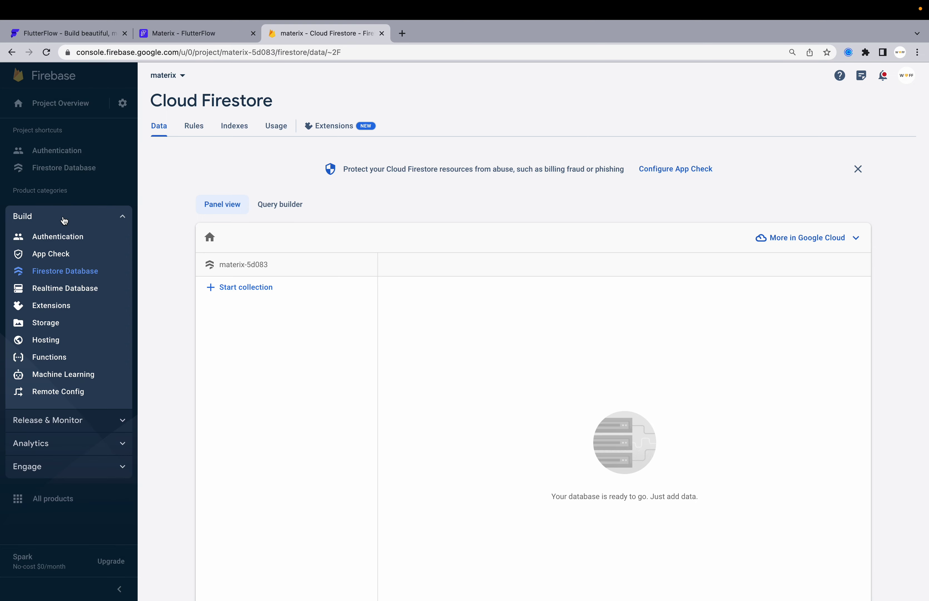
pyautogui.click(57, 325)
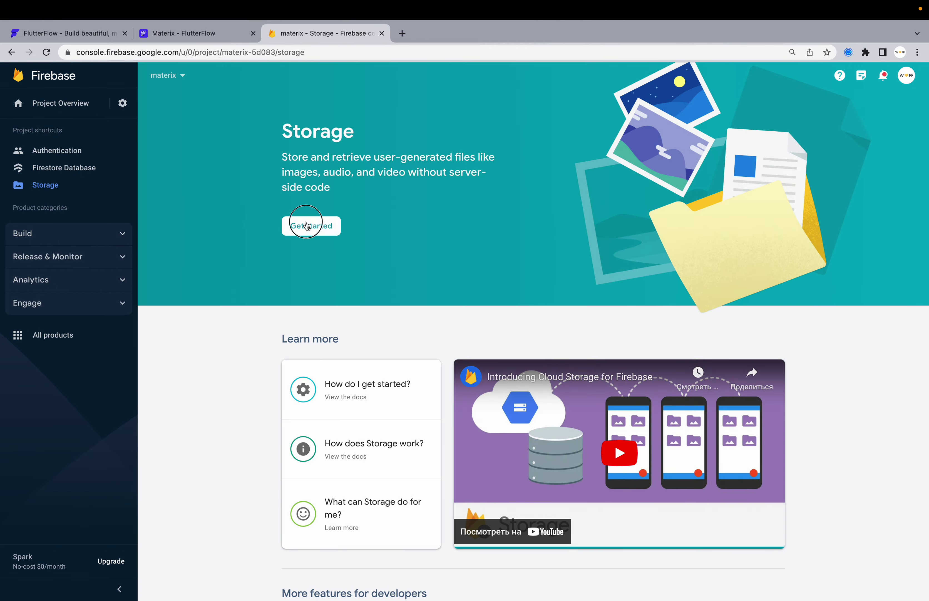
pyautogui.click(307, 223)
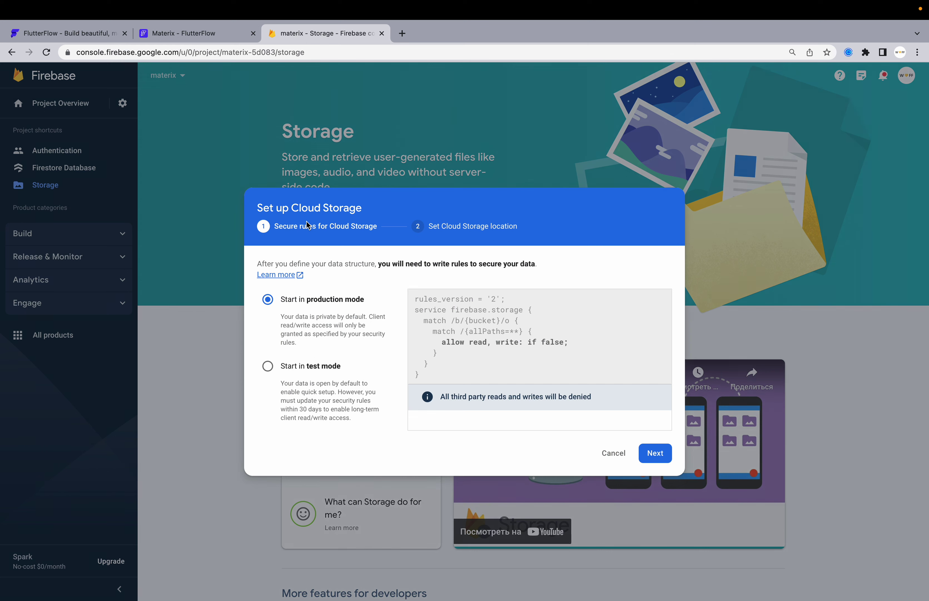
pyautogui.click(667, 462)
pyautogui.click(664, 377)
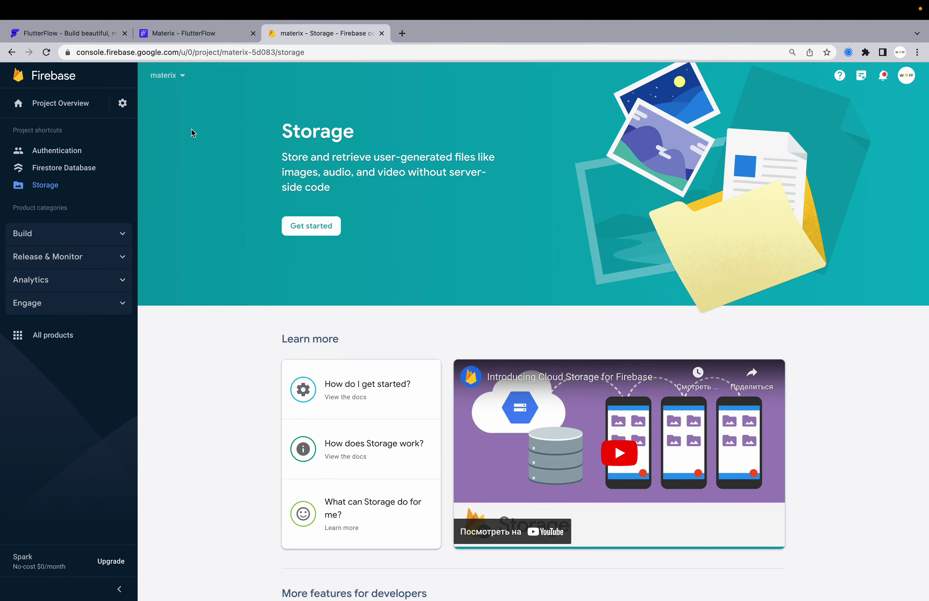
# Step: Open the materix project's Crashlytics page and its Messaging page to view these services
pyautogui.click(72, 237)
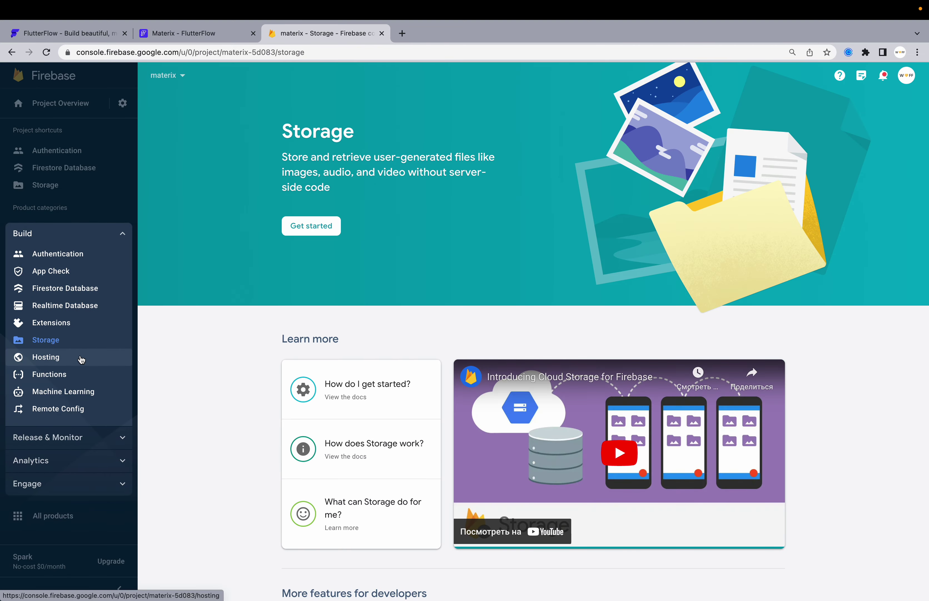
pyautogui.click(78, 429)
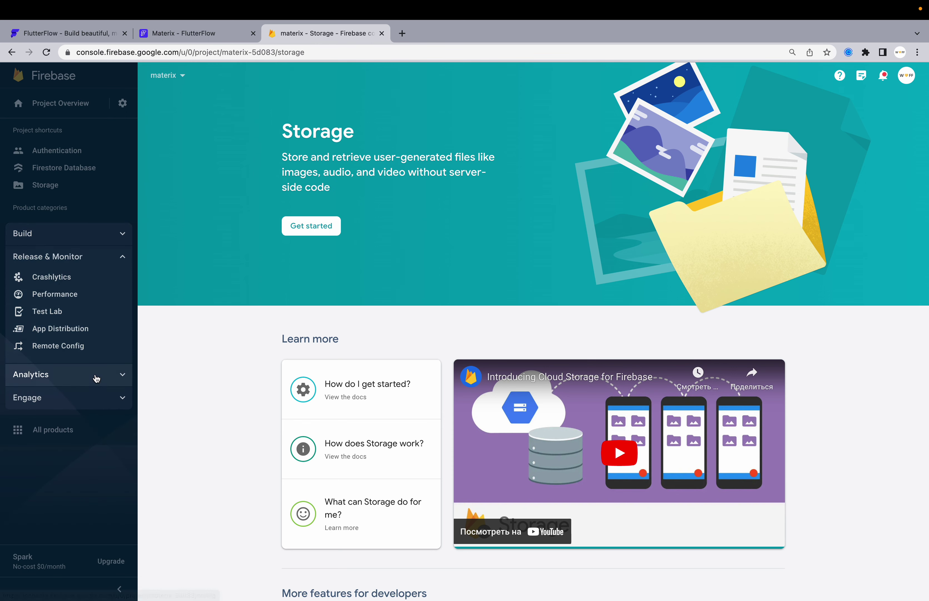
pyautogui.click(95, 277)
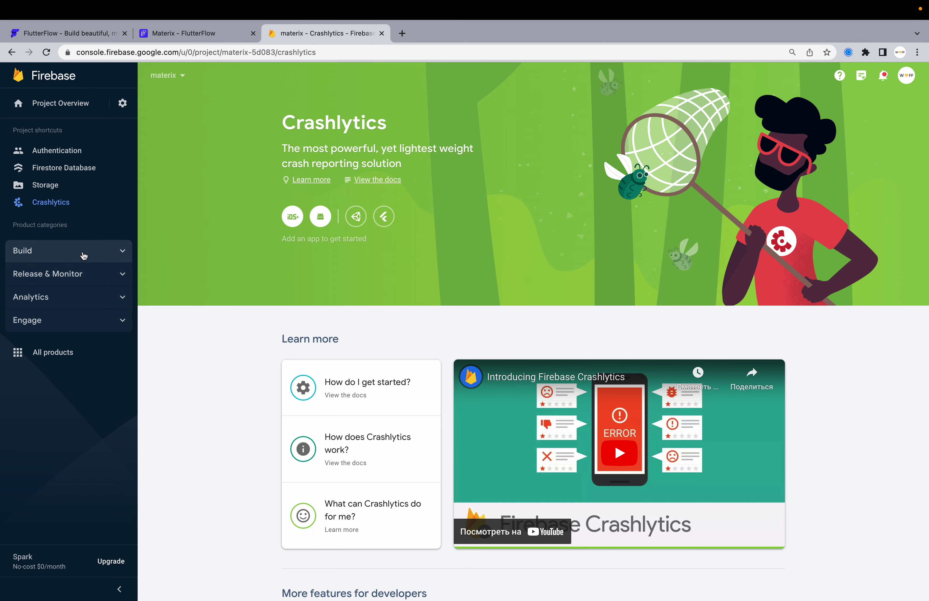
pyautogui.click(81, 295)
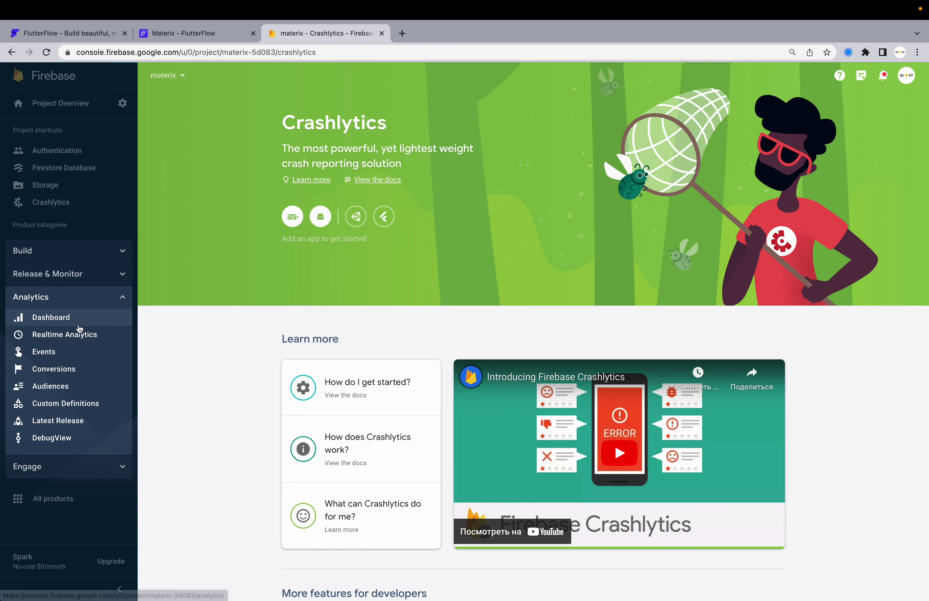
pyautogui.click(65, 465)
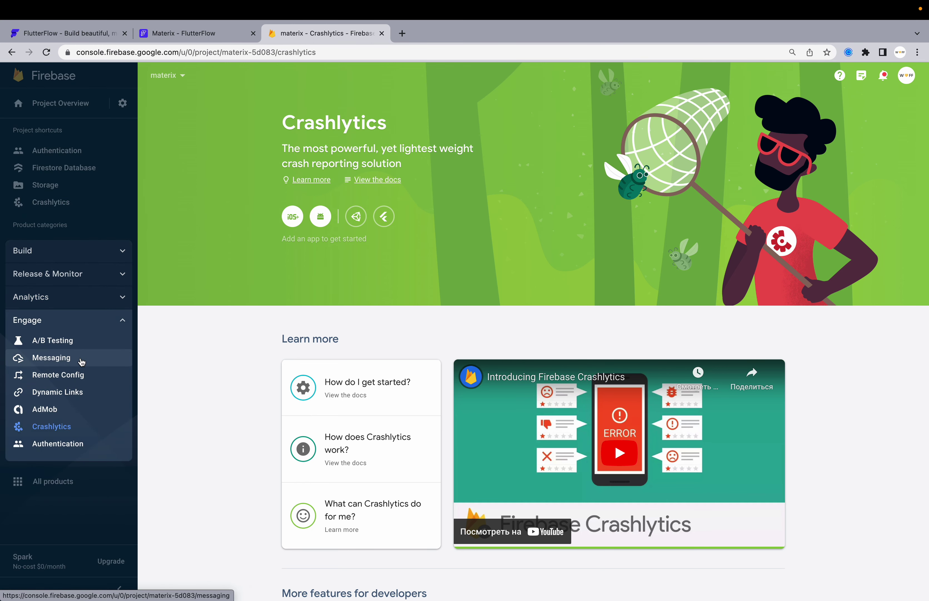
pyautogui.click(78, 359)
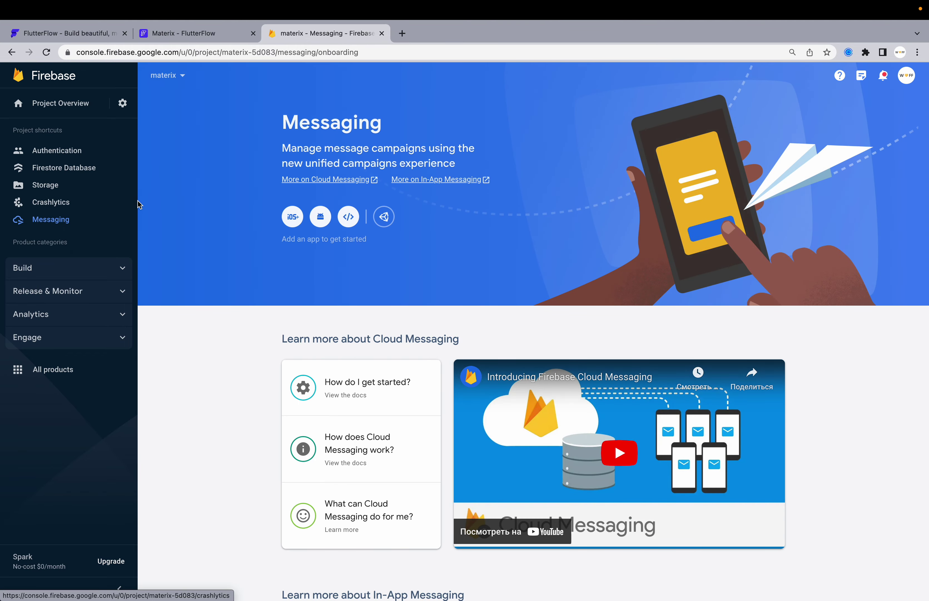
# Step: Hide Crashlytics from the project shortcuts and return to the materix project overview
pyautogui.click(123, 202)
pyautogui.click(293, 220)
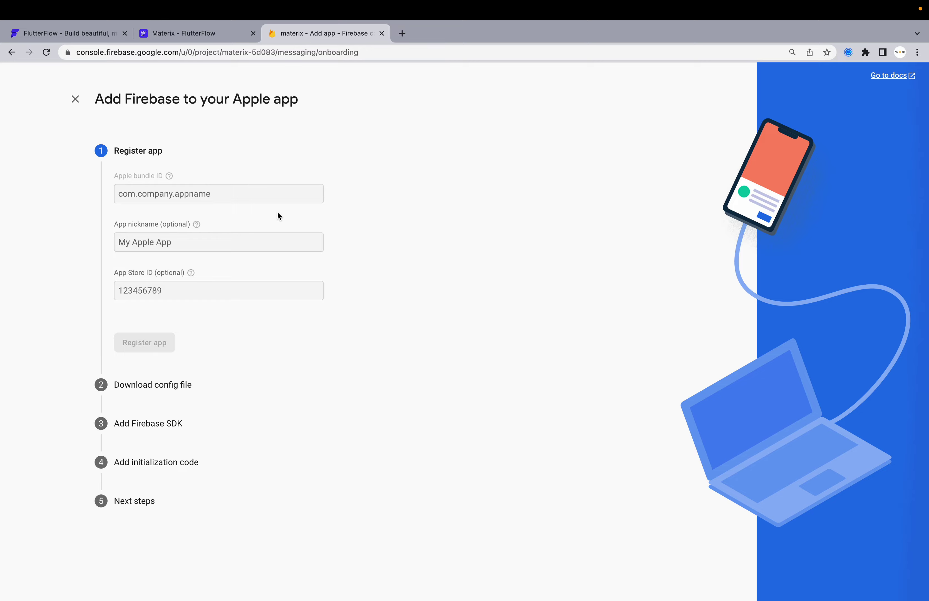
pyautogui.click(76, 100)
pyautogui.click(57, 149)
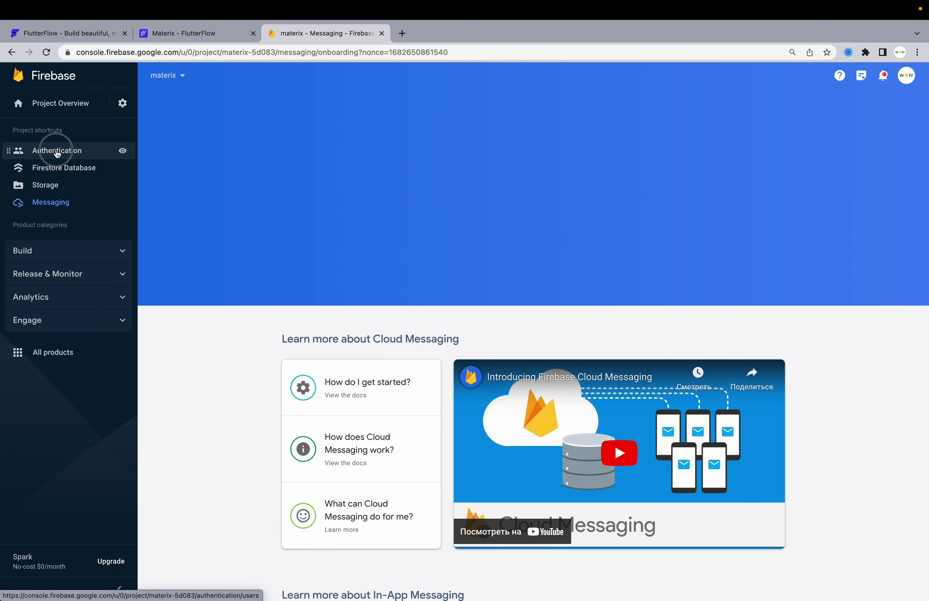
pyautogui.click(78, 102)
# Step: Switch to the Materix project in FlutterFlow and set its package name to com.wlff.materix in the app details
pyautogui.click(168, 34)
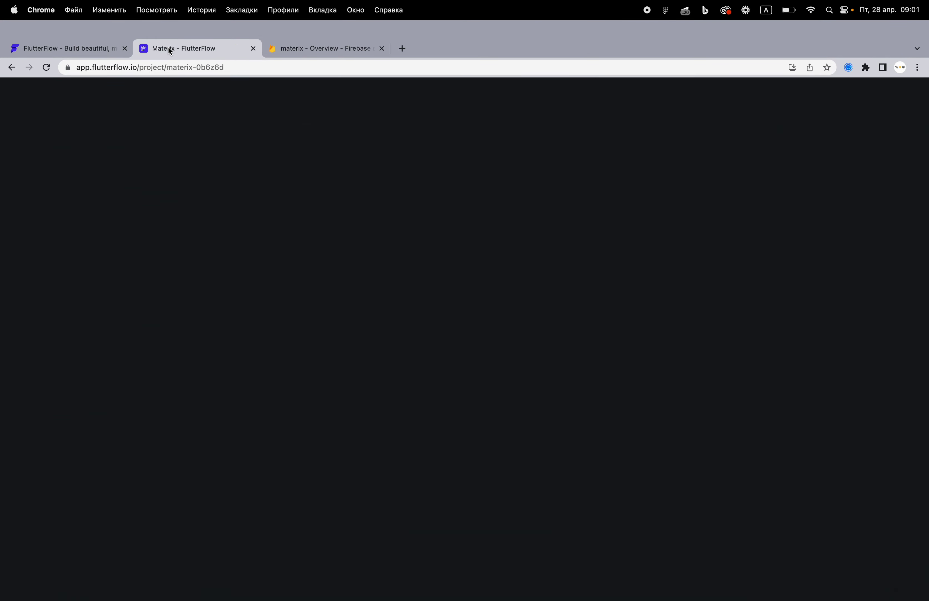
pyautogui.click(14, 382)
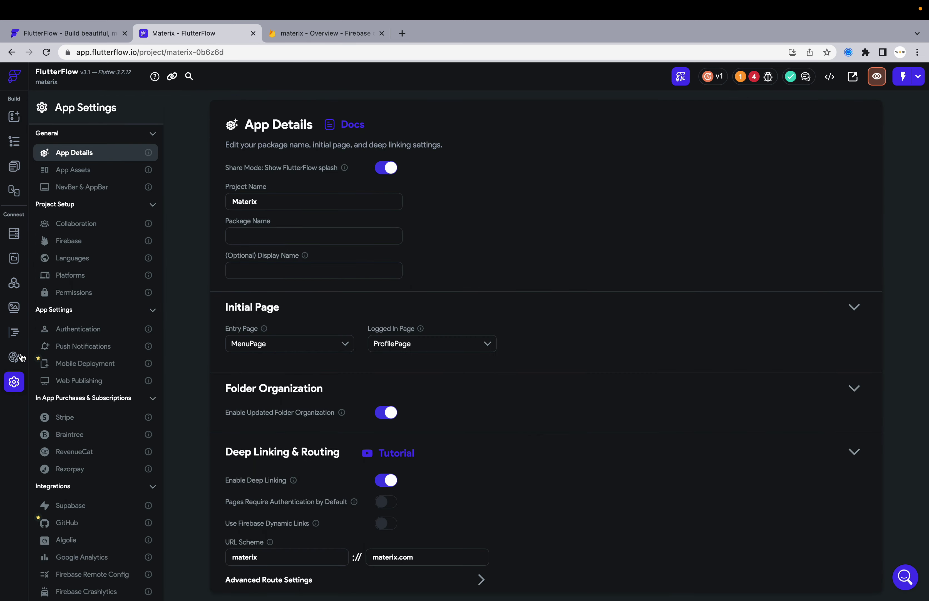
pyautogui.click(279, 238)
pyautogui.write('w')
pyautogui.write('o')
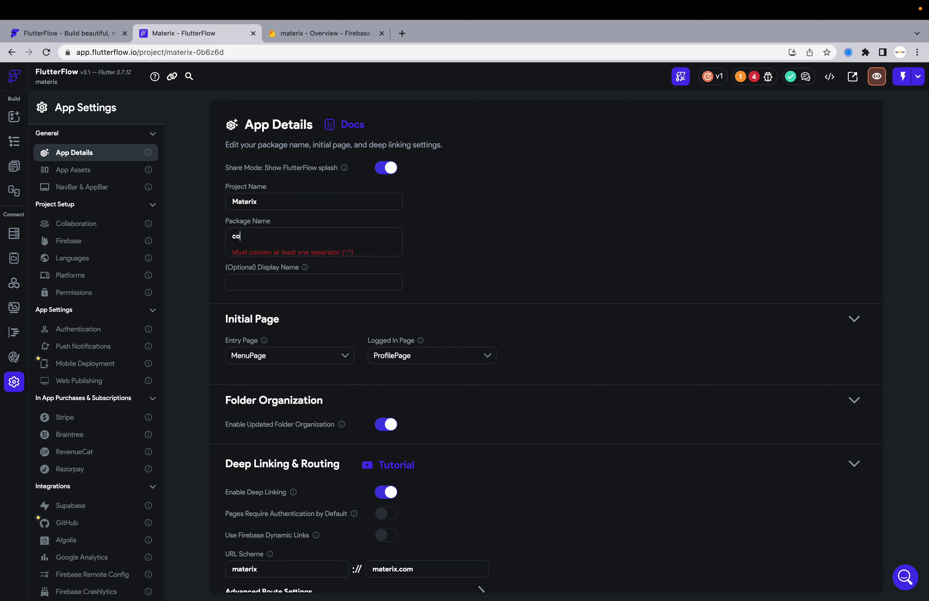
pyautogui.write('m.wlf')
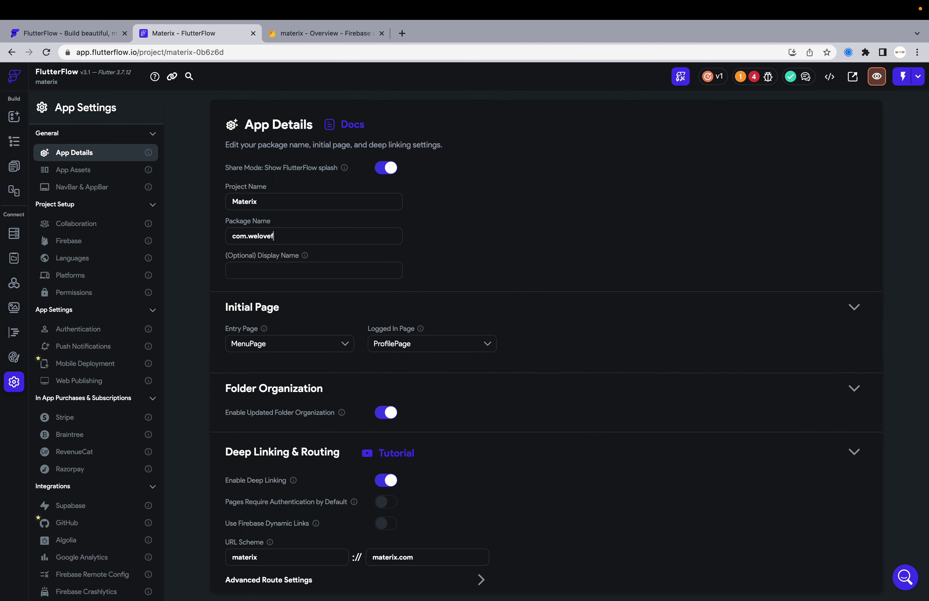
pyautogui.write('f.')
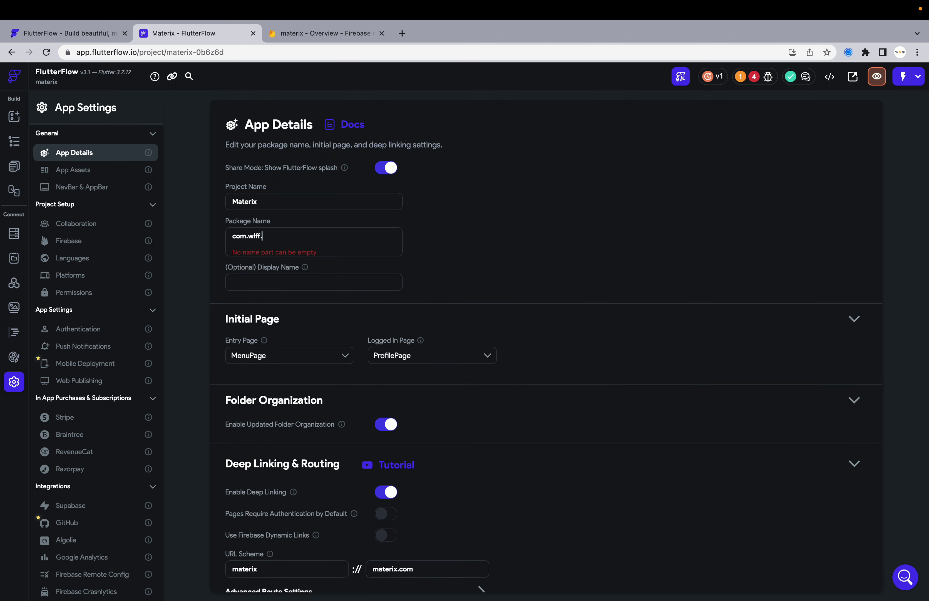
pyautogui.write('materix')
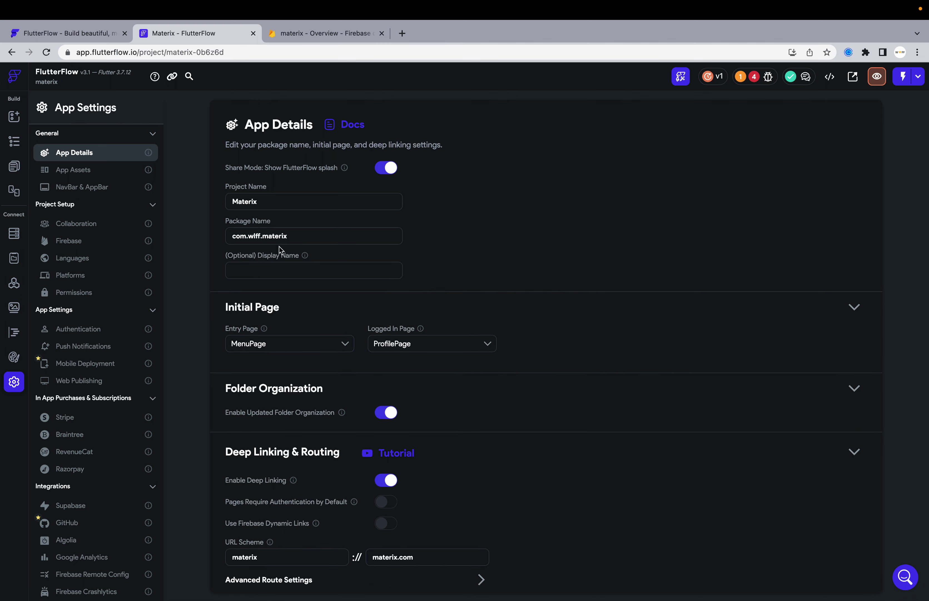
# Step: Set the app's optional display name to Materix and copy the package name
pyautogui.click(284, 269)
pyautogui.write('MAterix')
pyautogui.press('super+a')
pyautogui.write('Materi')
pyautogui.tripleClick(320, 239)
pyautogui.press('super+c')
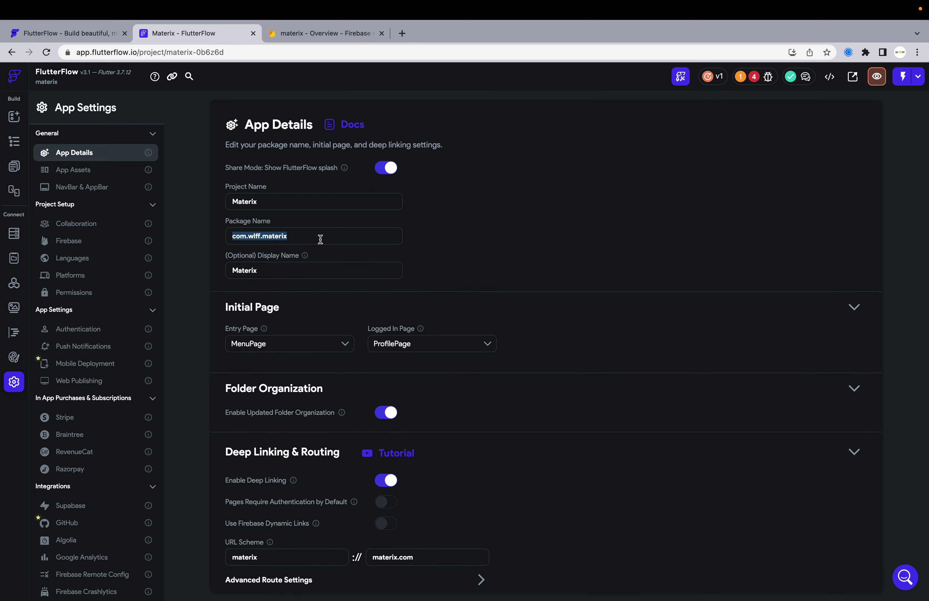
pyautogui.click(501, 238)
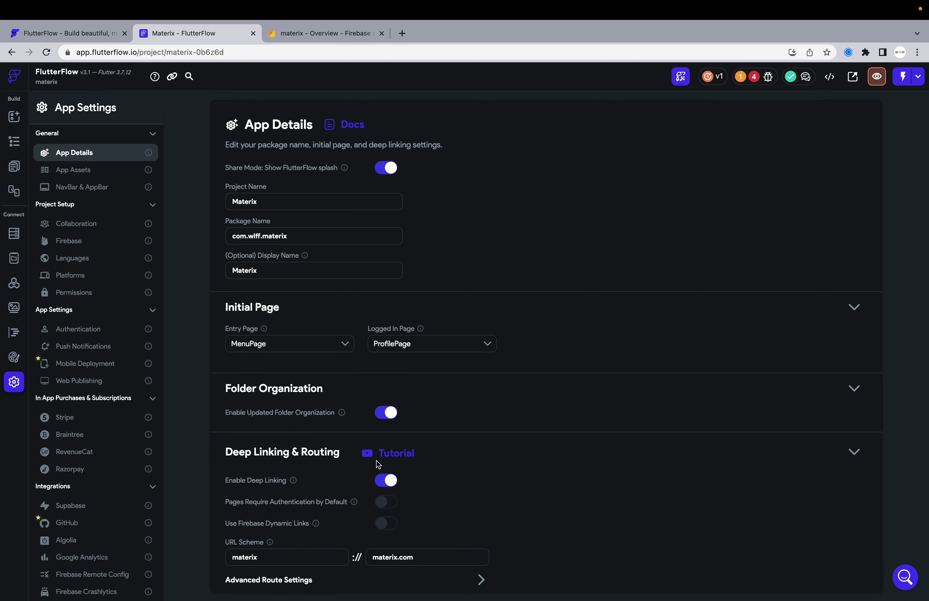
pyautogui.click(386, 501)
# Step: Switch to the Firebase console and register an Apple app with bundle ID com.wlff.materix and nickname Materix
pyautogui.click(314, 34)
pyautogui.click(298, 254)
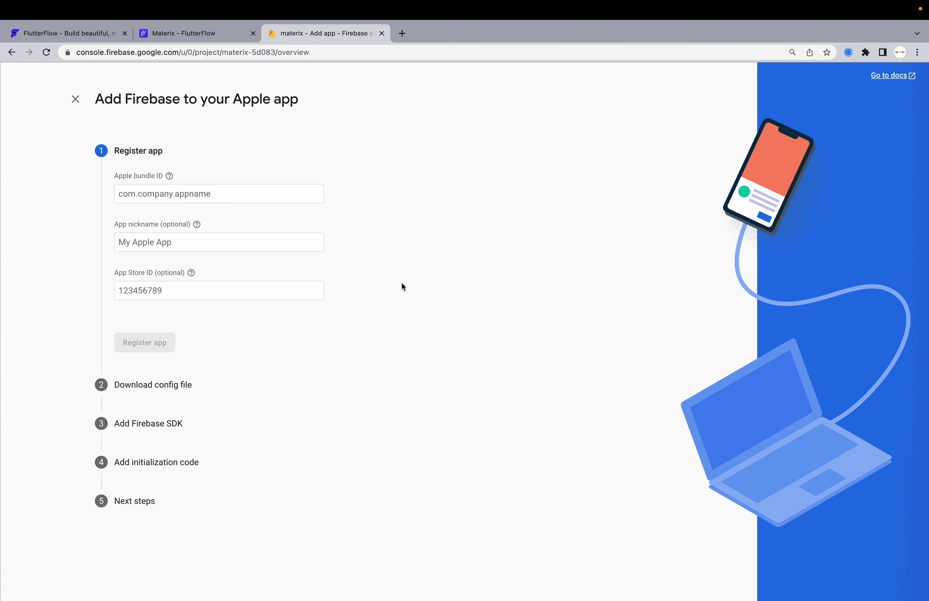
pyautogui.click(258, 194)
pyautogui.press('super+v')
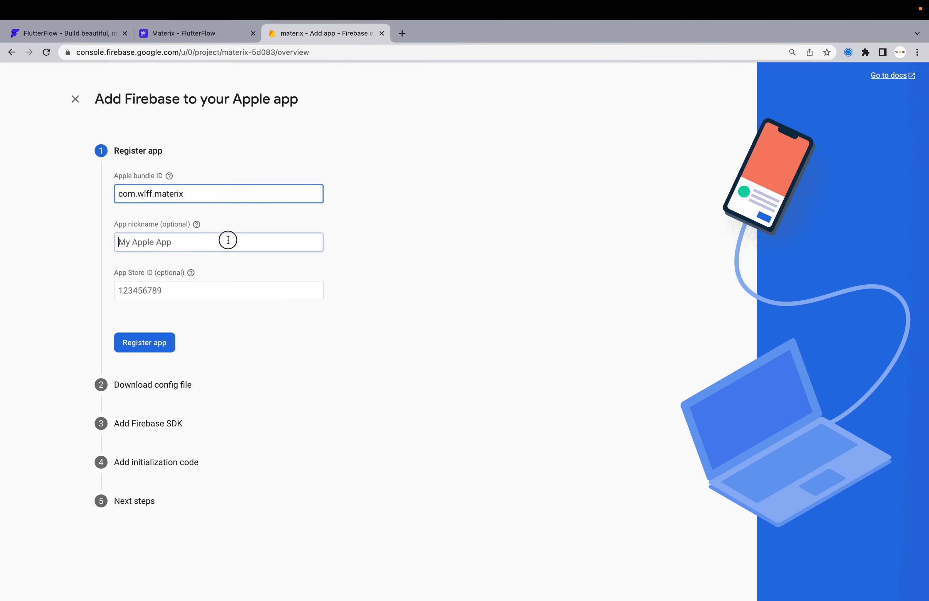
pyautogui.click(229, 240)
pyautogui.write('Materix')
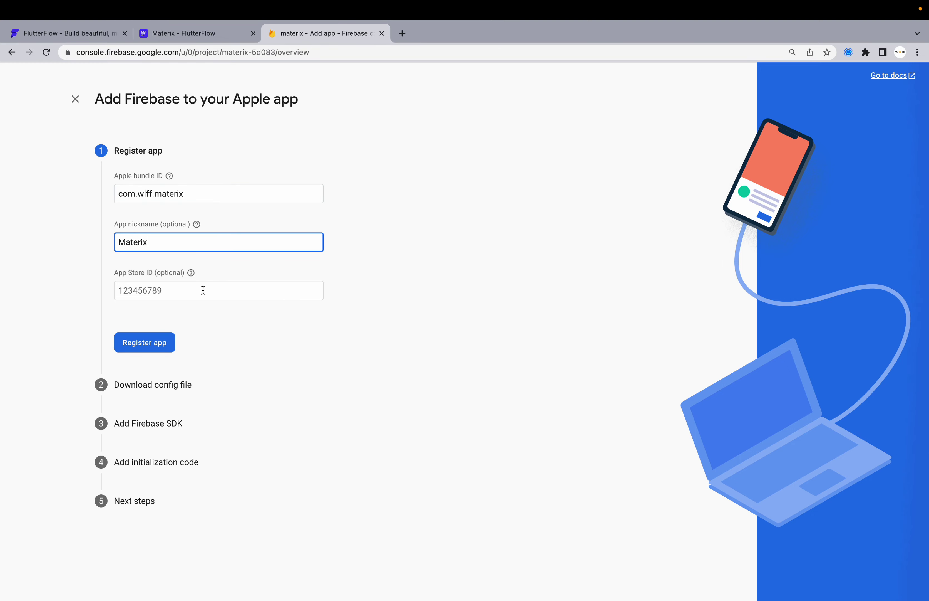
pyautogui.click(153, 349)
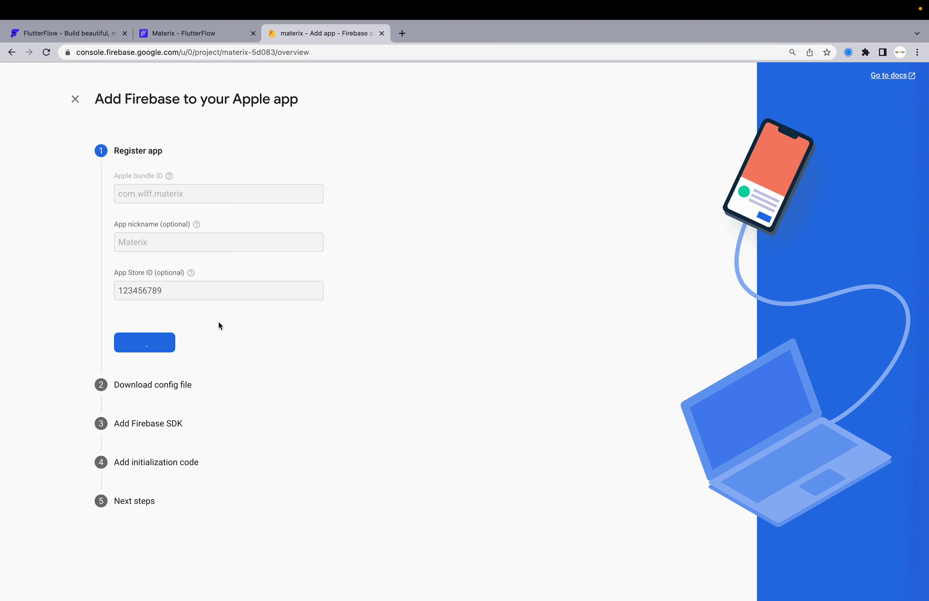
# Step: Pass through the Apple app's config file, SDK and initialization code stages without downloading anything and return to the console
pyautogui.click(134, 415)
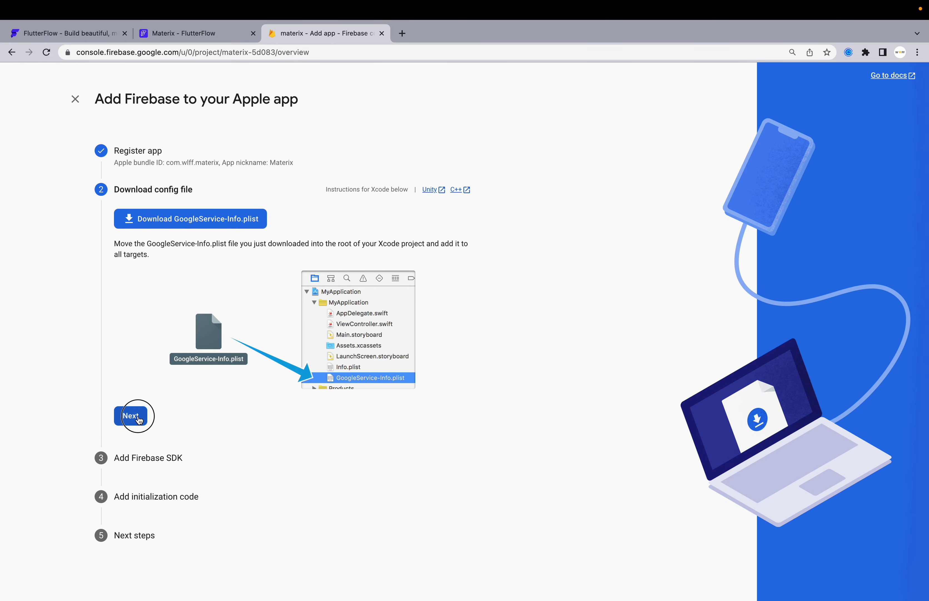
pyautogui.click(174, 474)
pyautogui.scroll(-5, 172, 488)
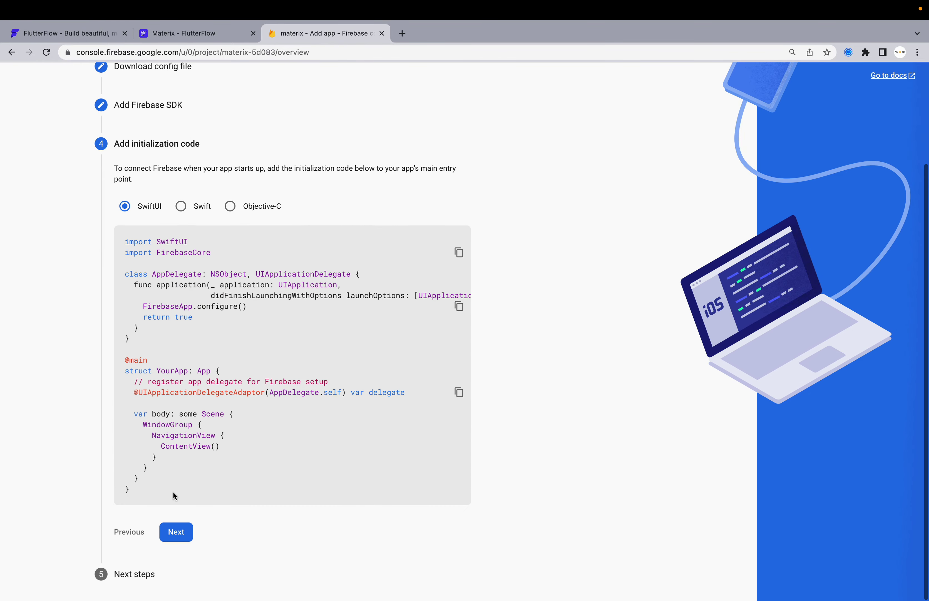
pyautogui.click(177, 538)
pyautogui.click(214, 437)
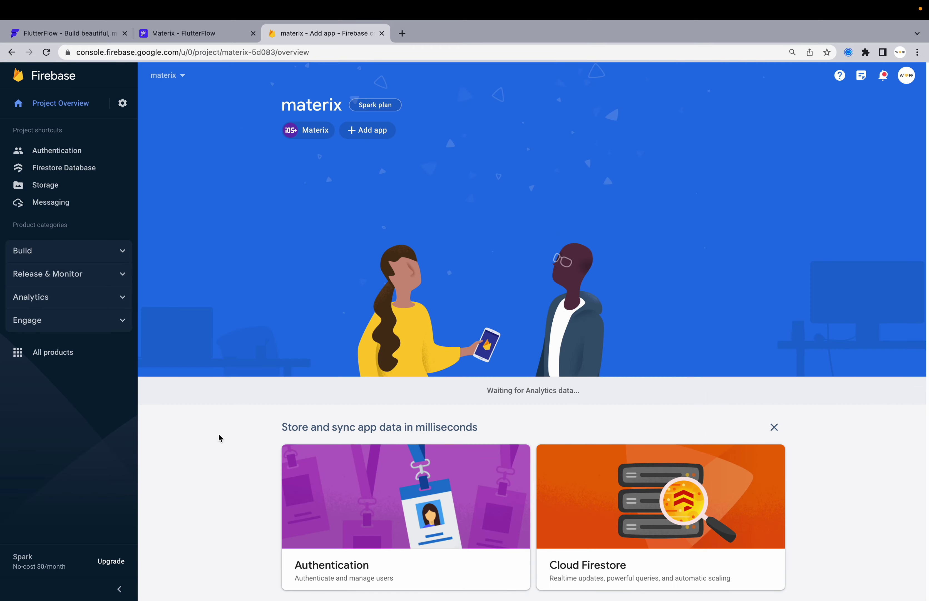
# Step: Register an Android app in the materix project with package name com.wlff.materix and nickname Materix
pyautogui.click(375, 130)
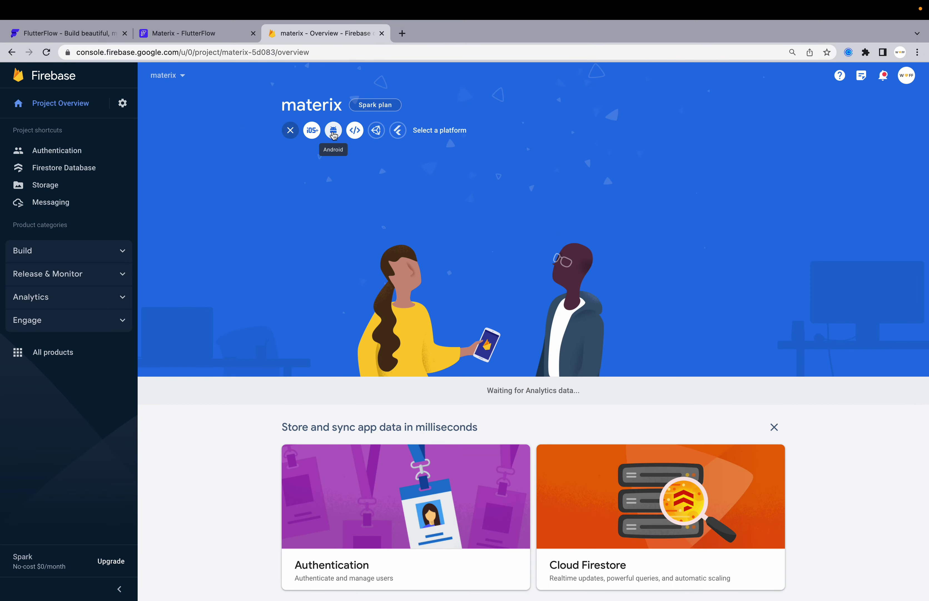
pyautogui.click(333, 133)
pyautogui.click(214, 193)
pyautogui.press('super+v')
pyautogui.click(203, 256)
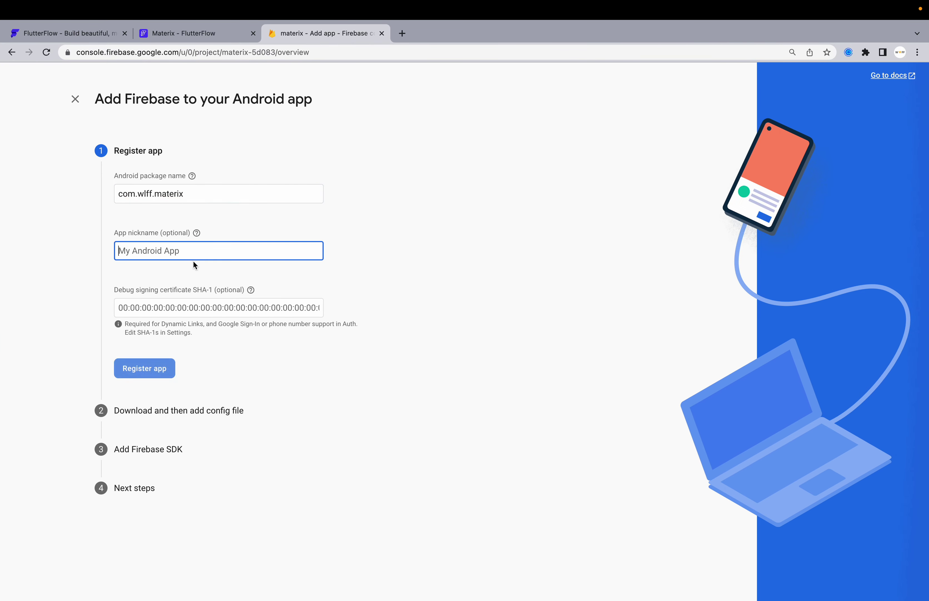
pyautogui.write('Materix')
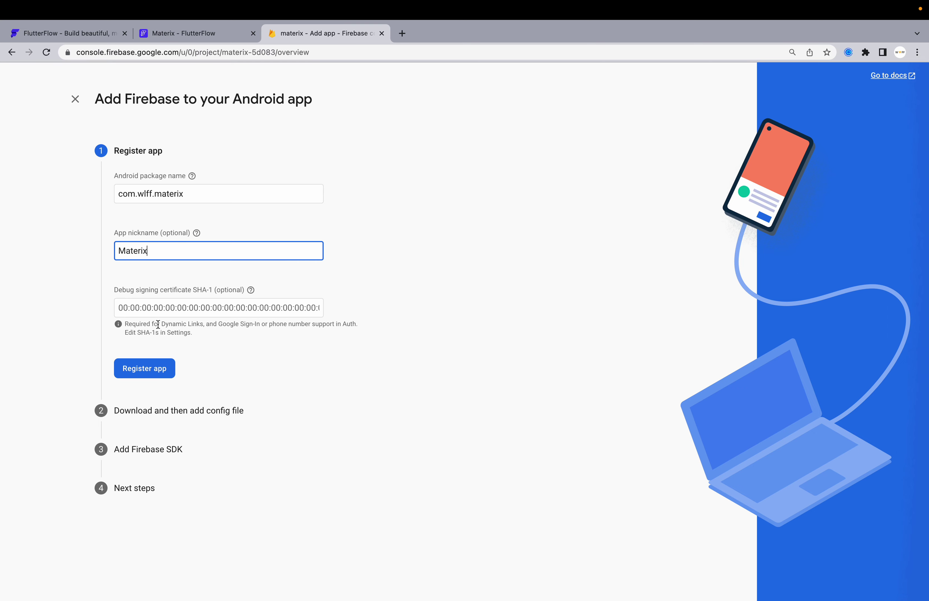
pyautogui.click(154, 373)
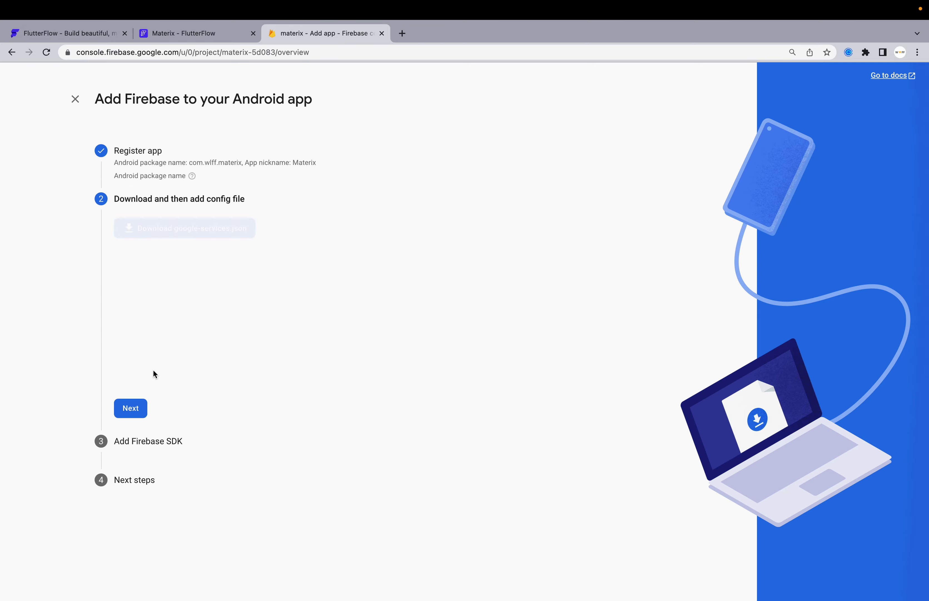
# Step: Pass through the Android app's config file and Firebase SDK stages and return to the console
pyautogui.click(130, 399)
pyautogui.scroll(-5, 161, 458)
pyautogui.scroll(-5, 161, 460)
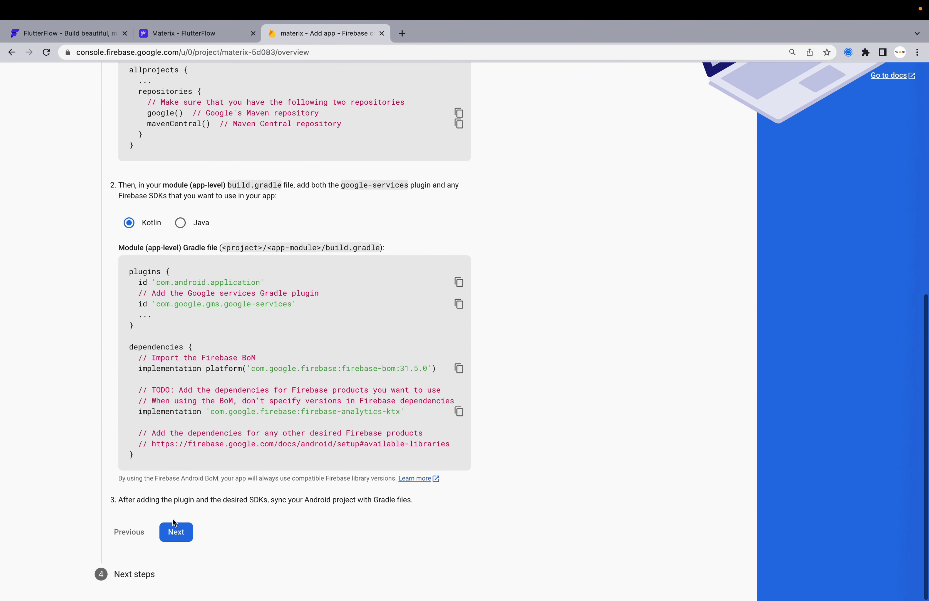
pyautogui.click(175, 524)
pyautogui.click(209, 449)
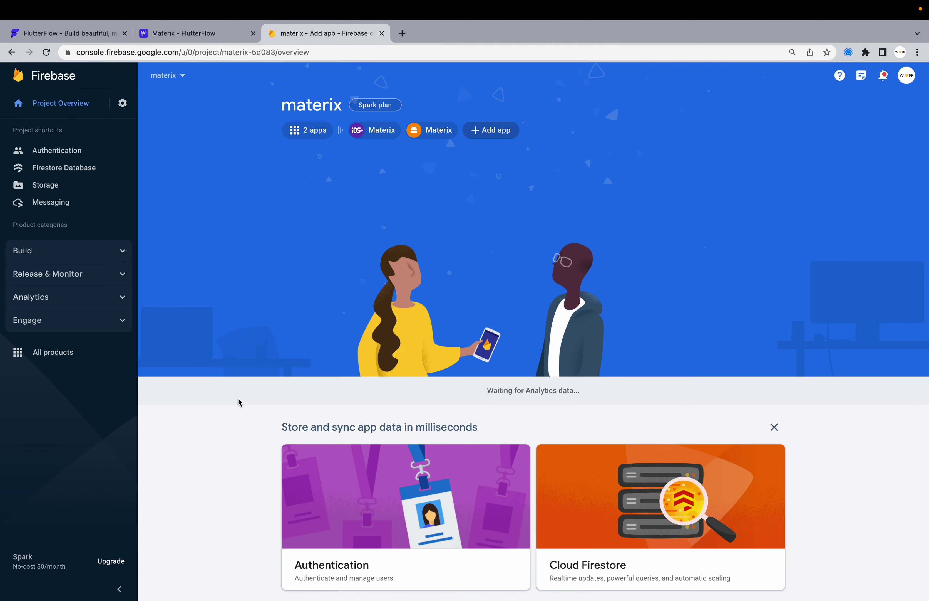
# Step: Register a web app nicknamed materix, with Firebase Hosting set up on a new site with the ID materix
pyautogui.click(499, 137)
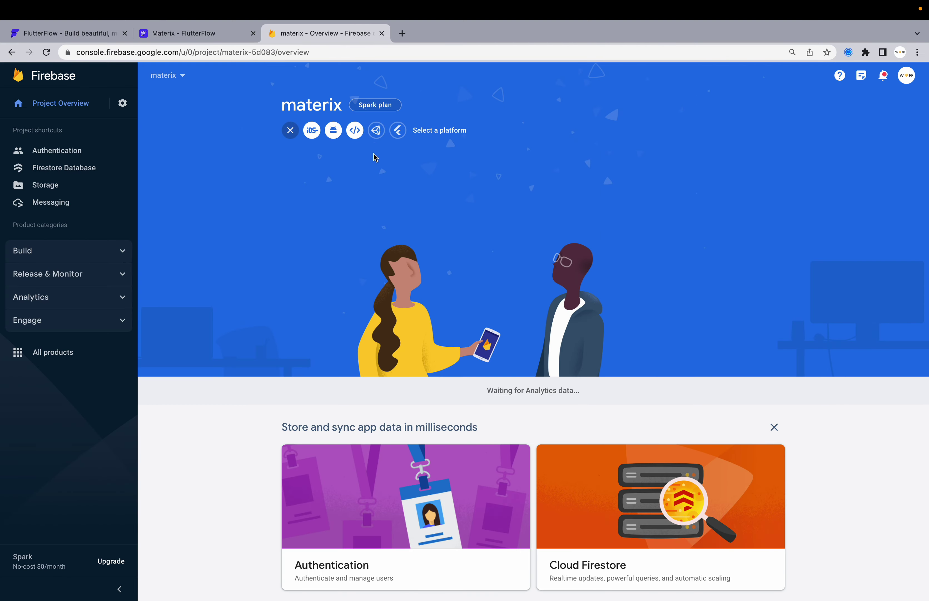
pyautogui.click(354, 133)
pyautogui.click(267, 201)
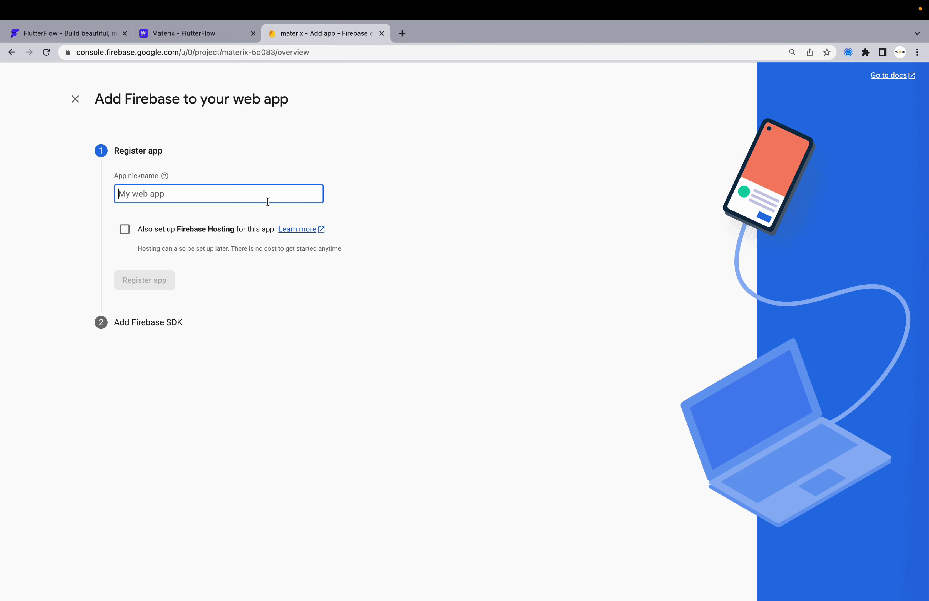
pyautogui.write('materix')
pyautogui.click(125, 229)
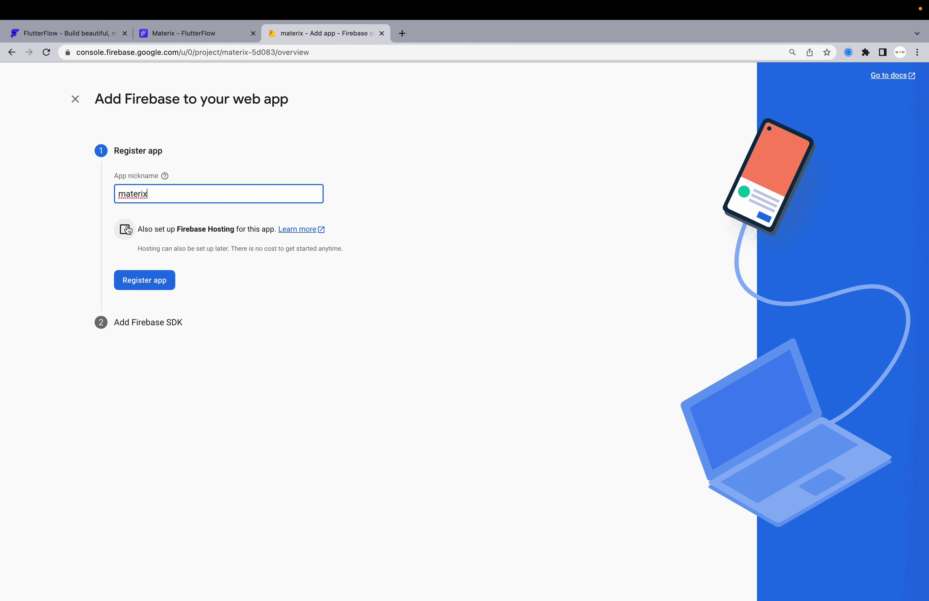
pyautogui.click(178, 266)
pyautogui.click(178, 299)
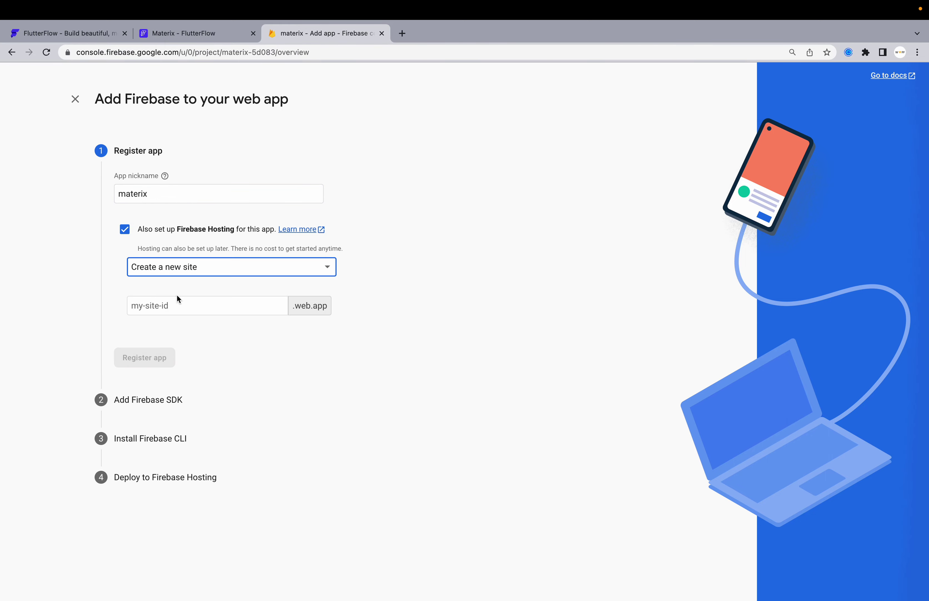
pyautogui.click(176, 305)
pyautogui.write('materix')
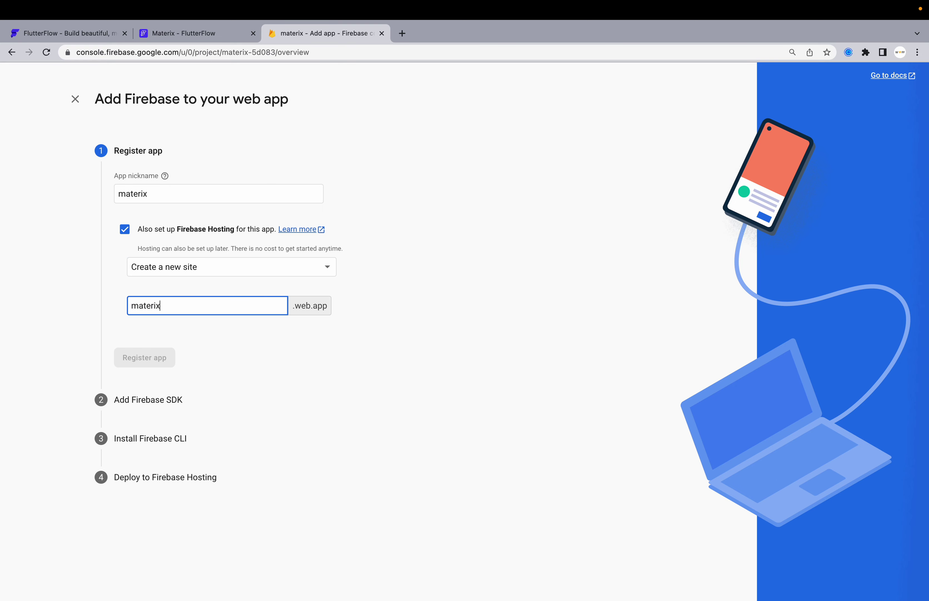
pyautogui.click(153, 358)
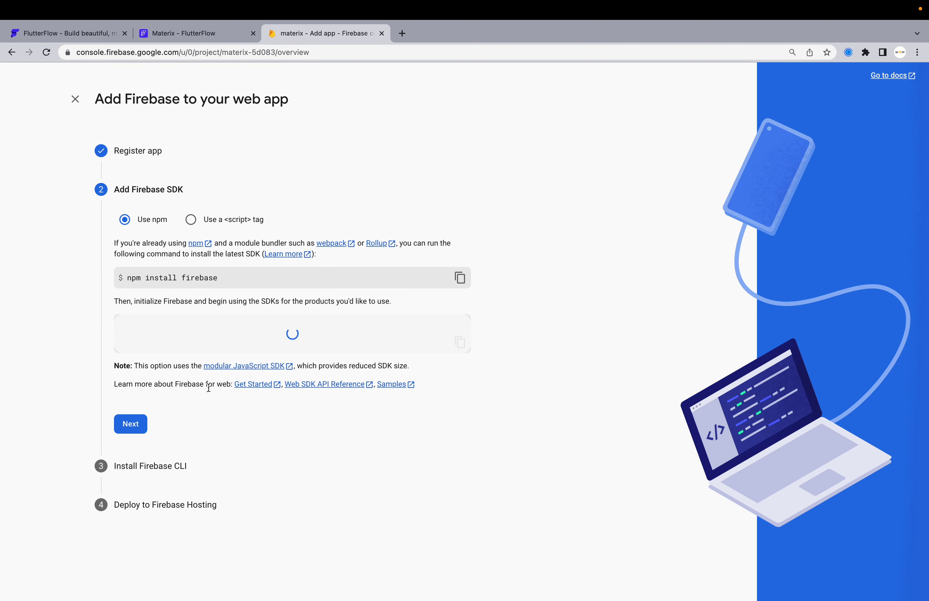
# Step: Pass through the web app's SDK, Firebase CLI and Hosting deployment stages and return to the console
pyautogui.click(177, 354)
pyautogui.scroll(-3, 178, 472)
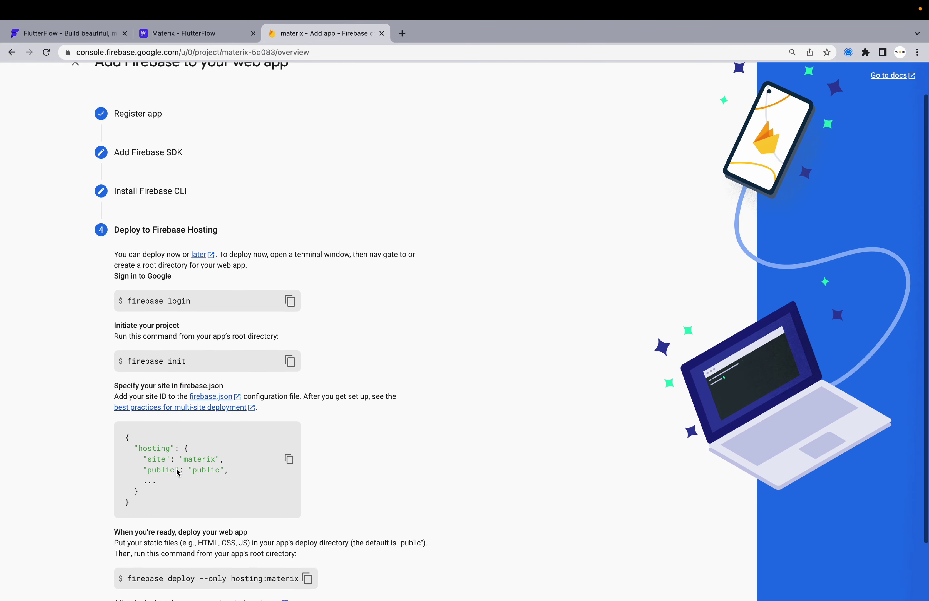
pyautogui.click(214, 575)
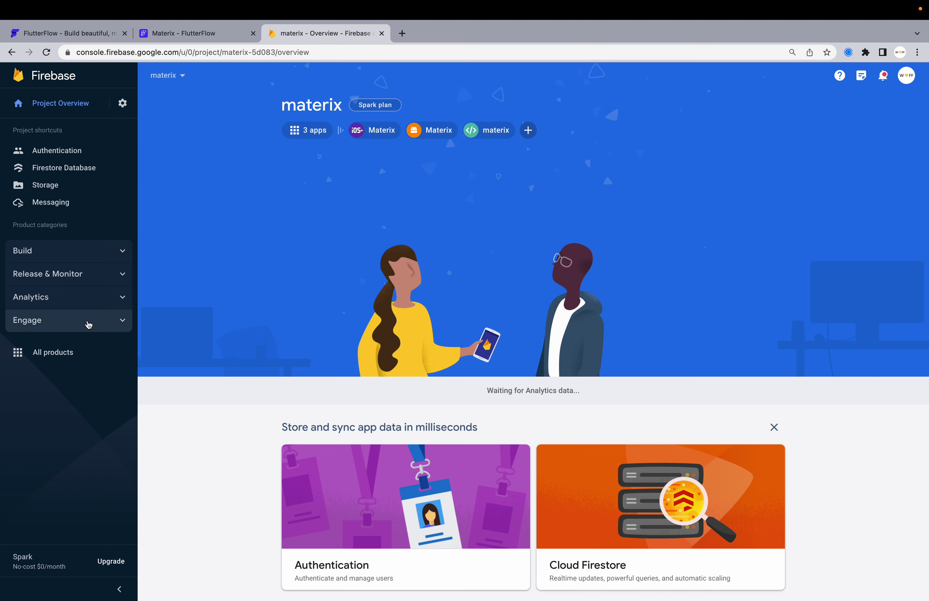
# Step: Start the first Messaging campaign with the Firebase Notification messages type and look through its compose form
pyautogui.click(69, 185)
pyautogui.click(68, 204)
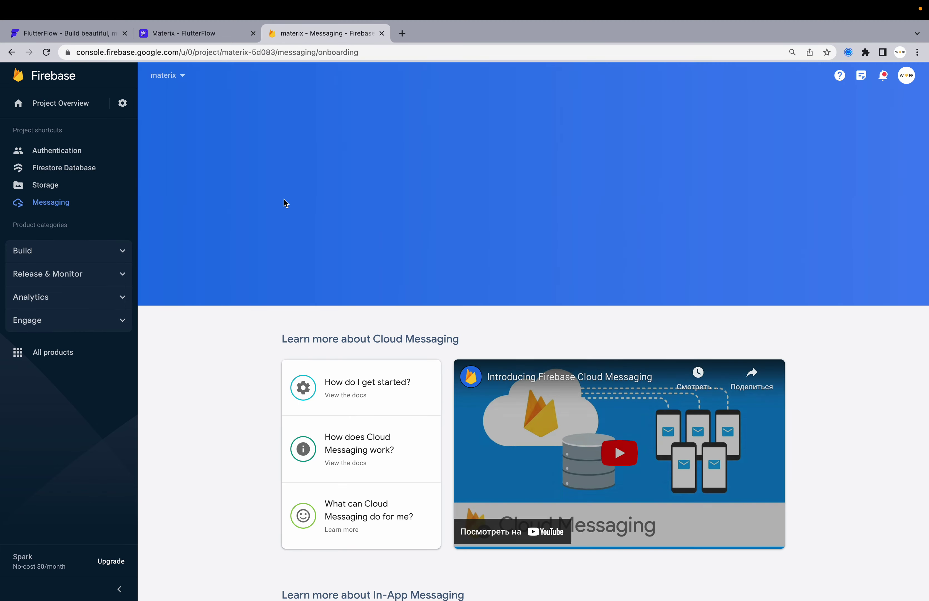
pyautogui.click(355, 216)
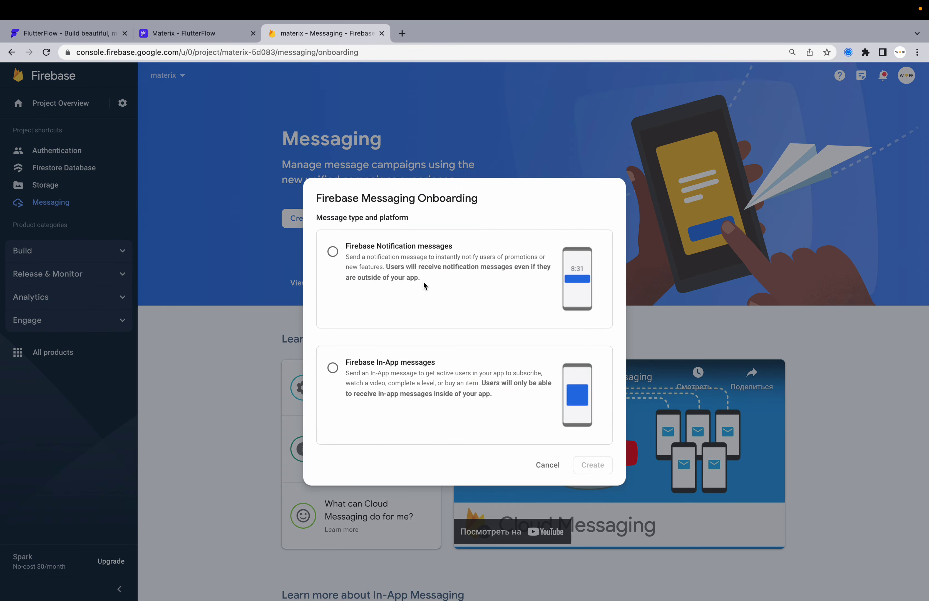
pyautogui.click(332, 251)
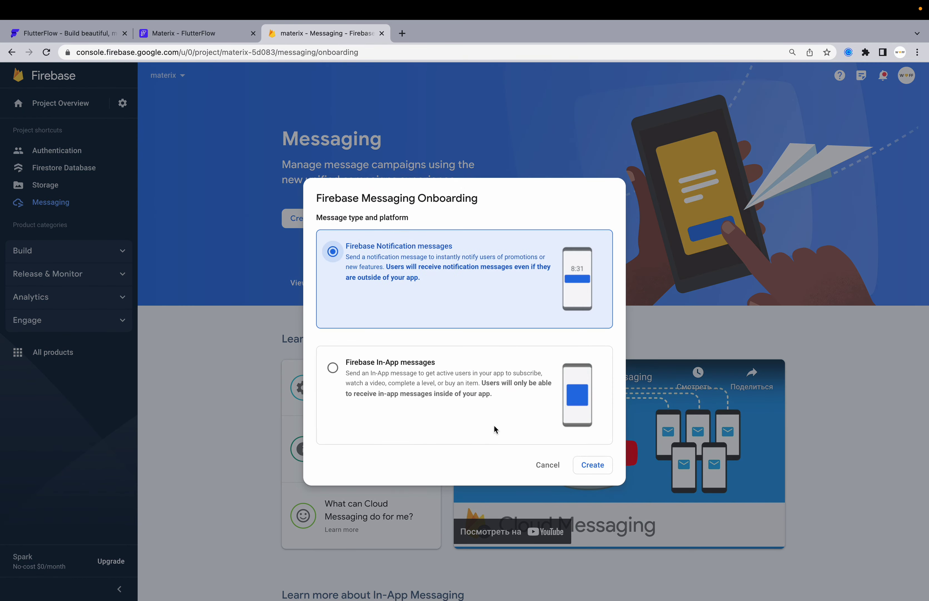
pyautogui.click(593, 465)
pyautogui.scroll(-5, 388, 345)
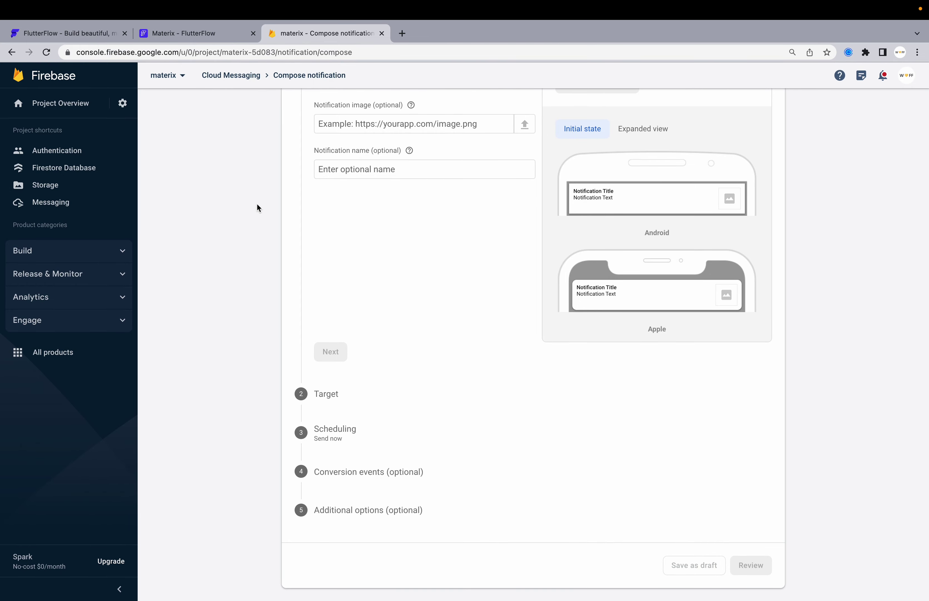
# Step: Leave the notification compose form for the Messaging campaign list and open the project's Storage files
pyautogui.click(68, 202)
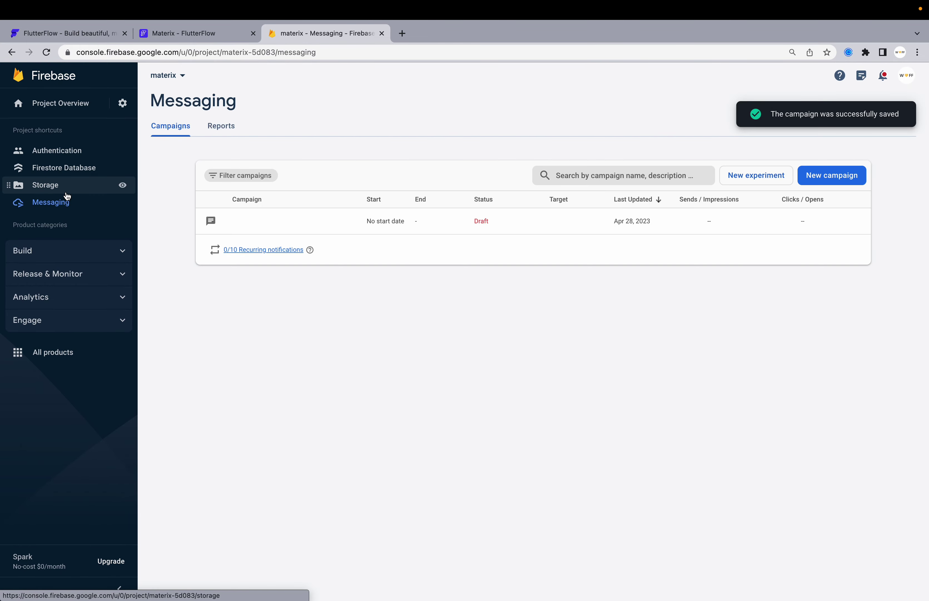
pyautogui.click(63, 191)
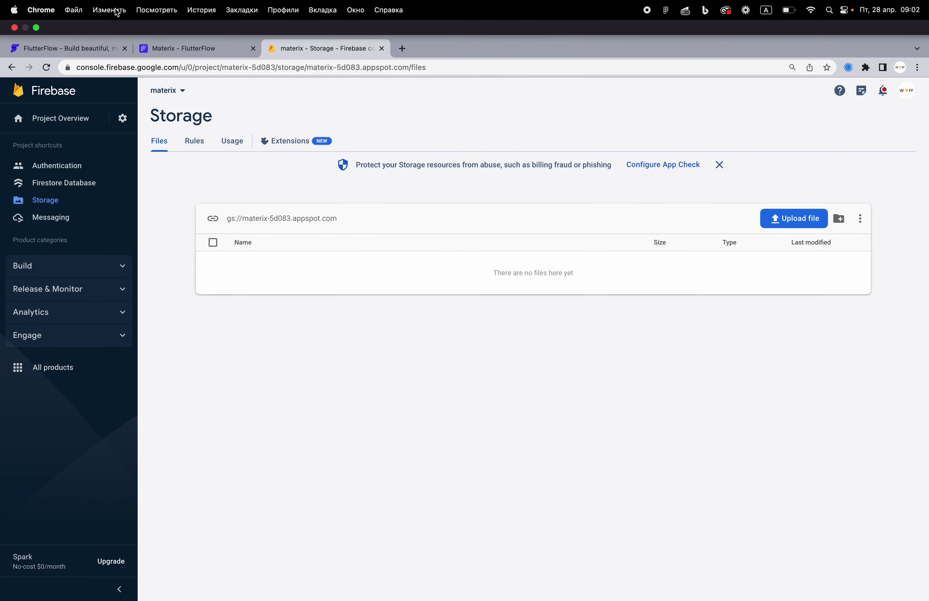
# Step: Switch to the Materix project in FlutterFlow and check the Deep Linking & Routing settings in its App Details
pyautogui.click(165, 48)
pyautogui.click(292, 53)
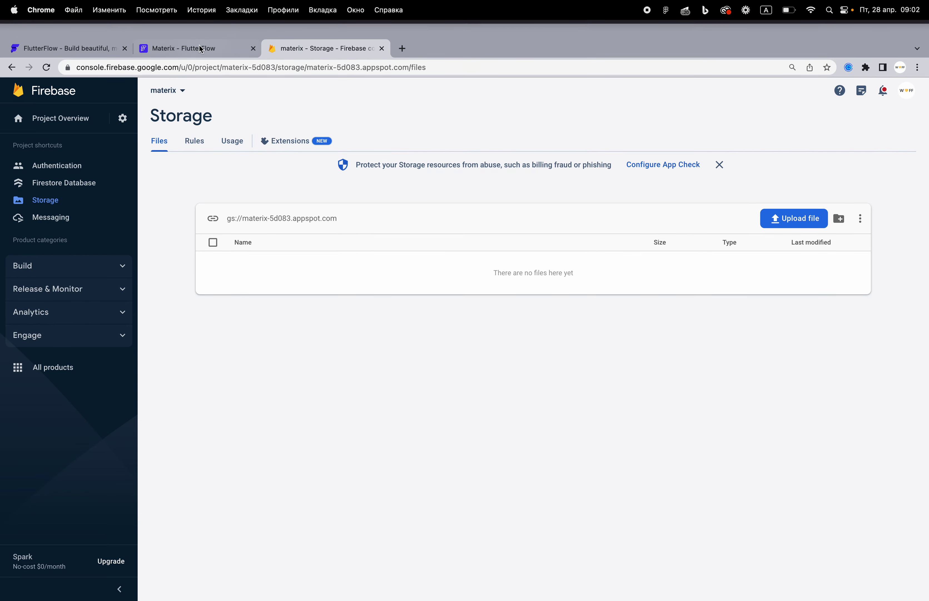
pyautogui.click(197, 48)
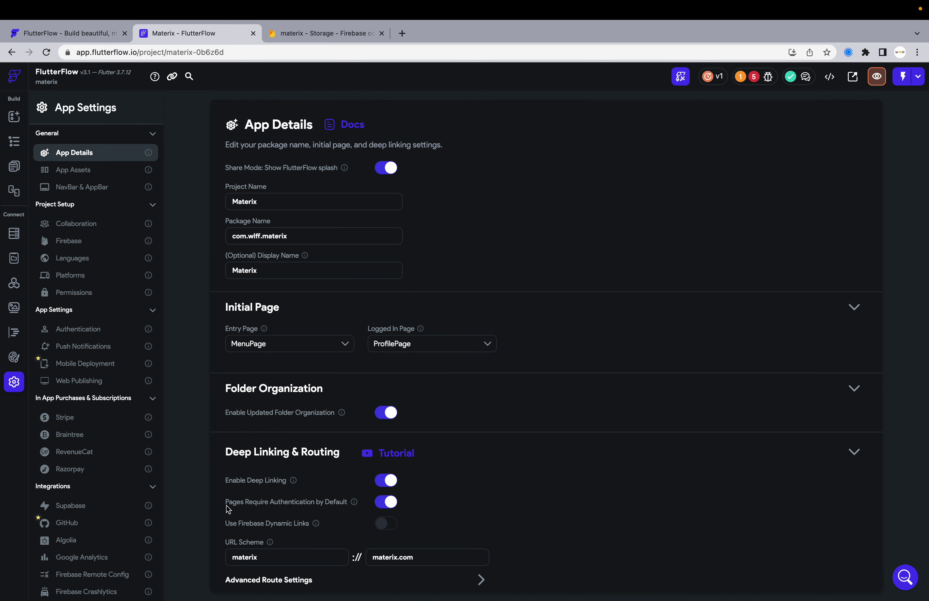
# Step: Switch back to the Firebase console and set up Dynamic Links with the URL prefix materix.page.link
pyautogui.click(323, 33)
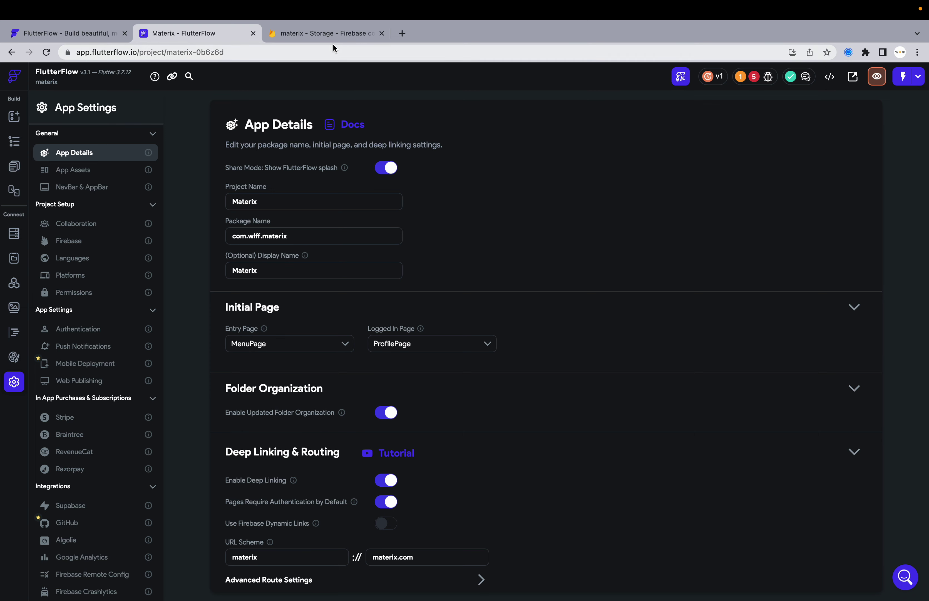
pyautogui.click(66, 319)
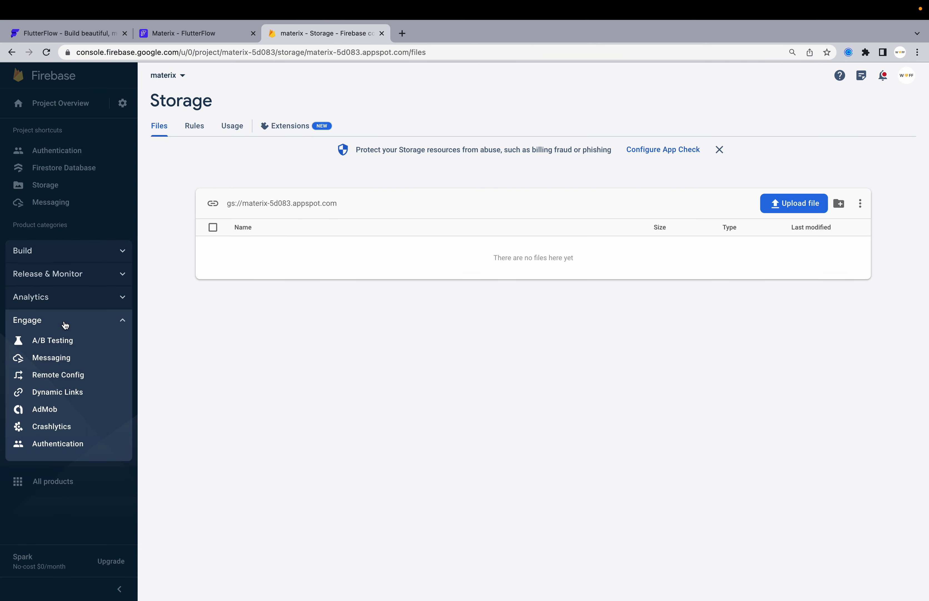
pyautogui.click(72, 395)
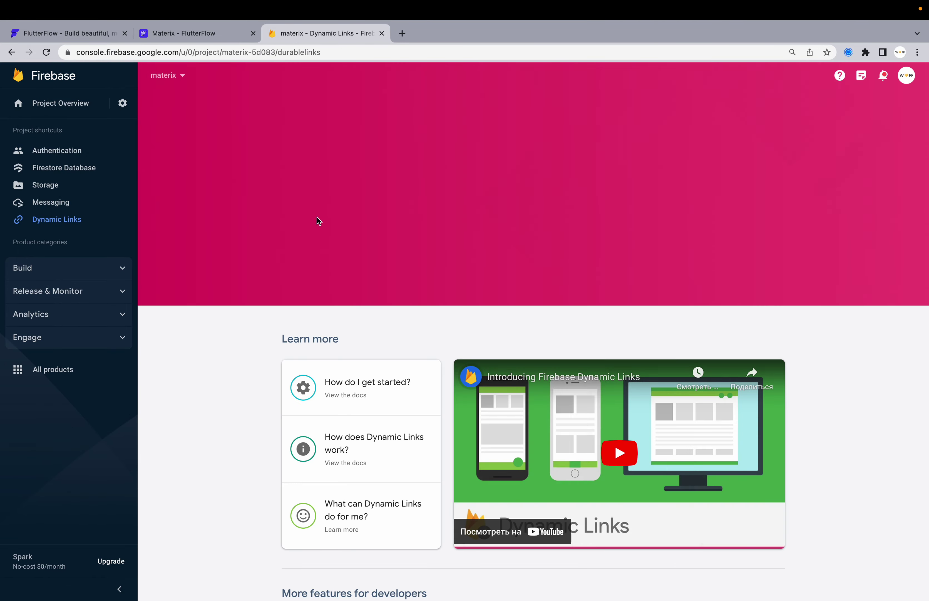
pyautogui.click(321, 239)
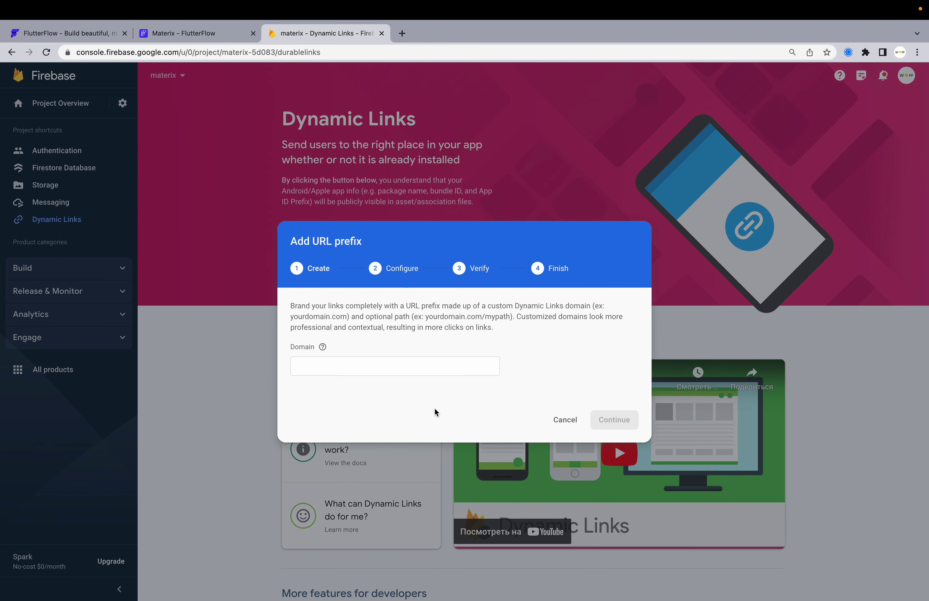
pyautogui.click(433, 371)
pyautogui.click(411, 407)
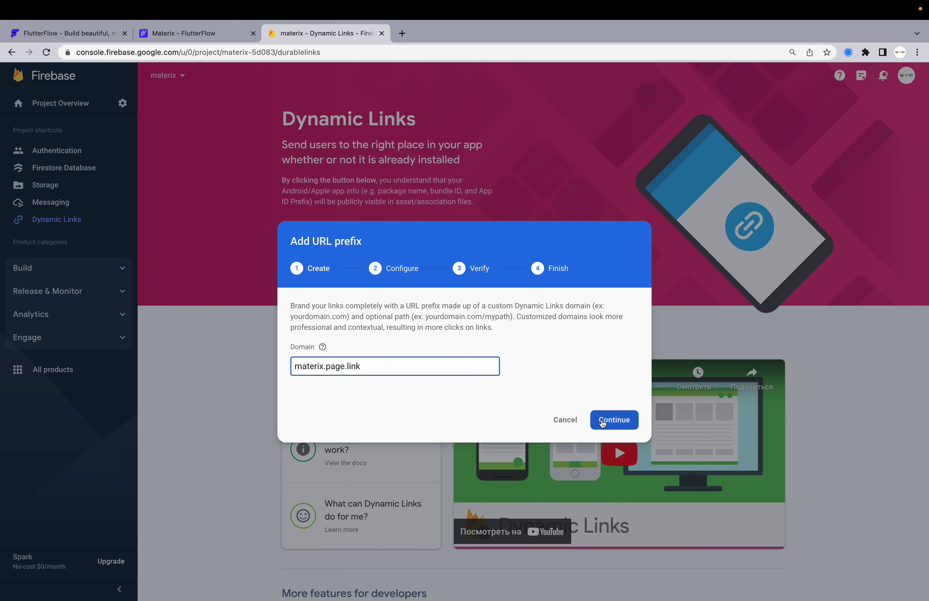
pyautogui.click(603, 421)
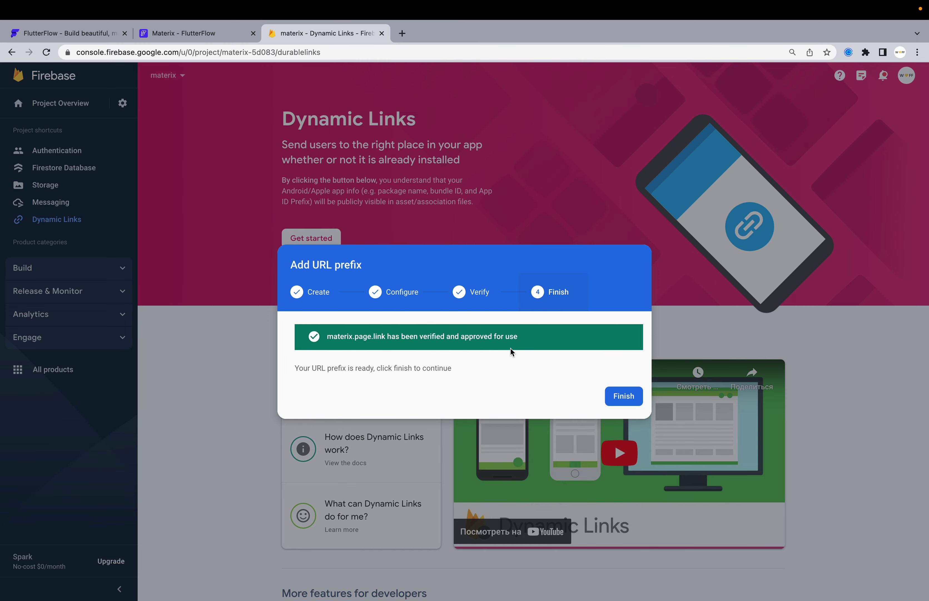
pyautogui.click(625, 396)
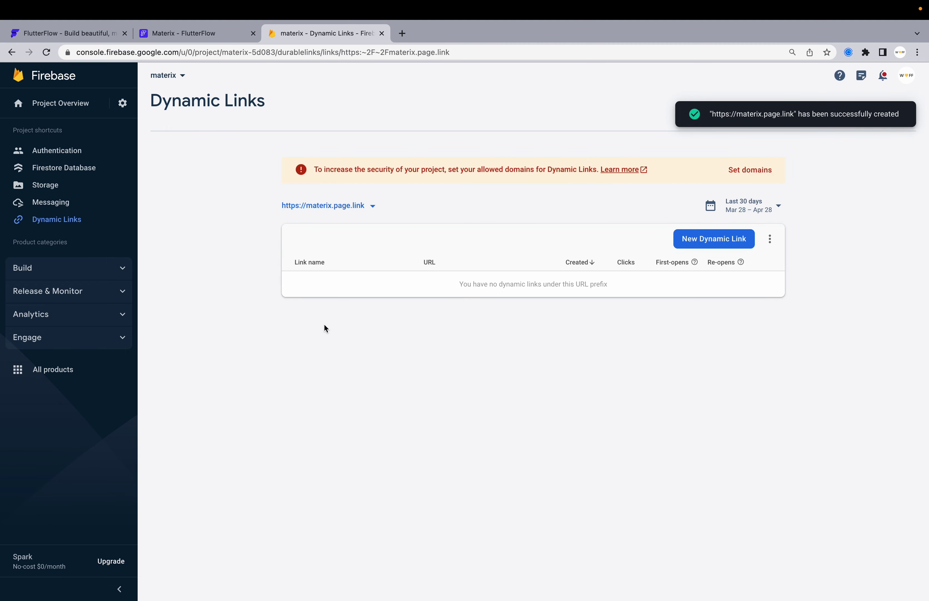